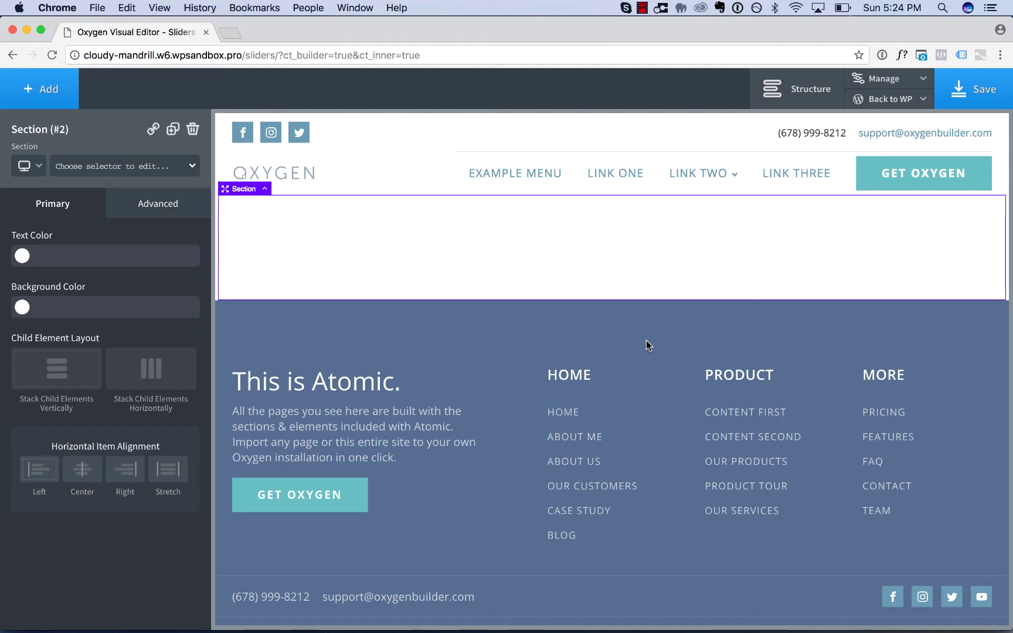
Step: Add a Slider element from the Helpers group to the empty section below the header
click(48, 91)
click(110, 510)
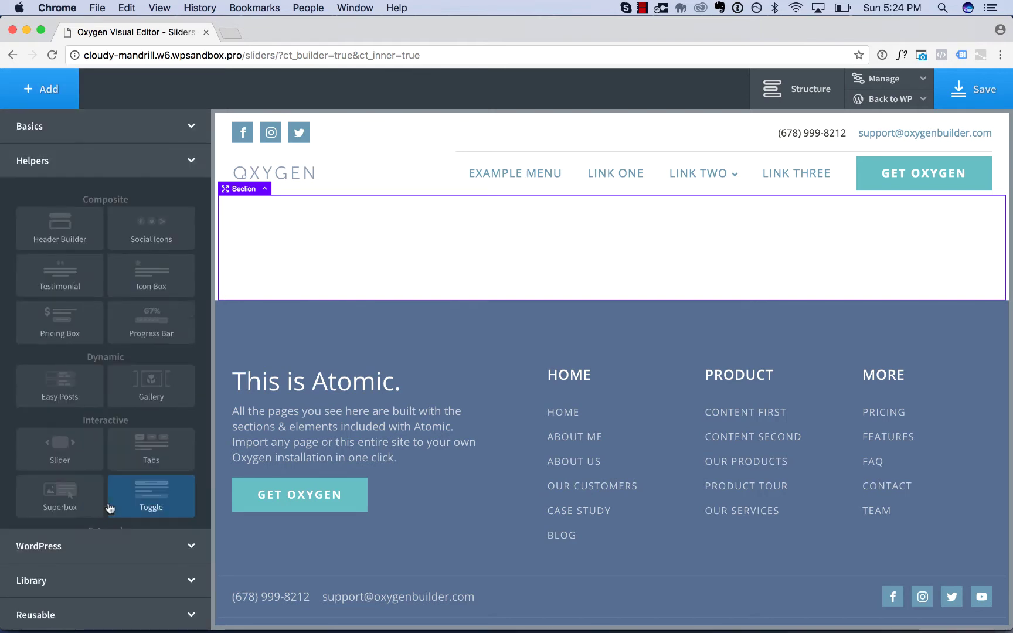
click(59, 458)
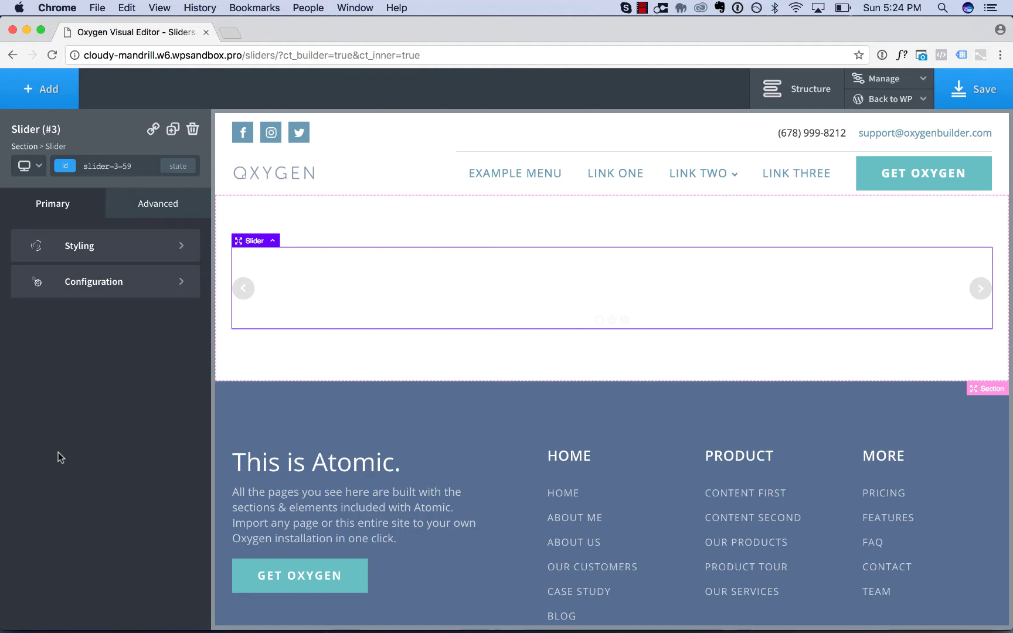
Step: In the Structure outline, expand Section and Slider and delete the third slide (#6)
click(774, 98)
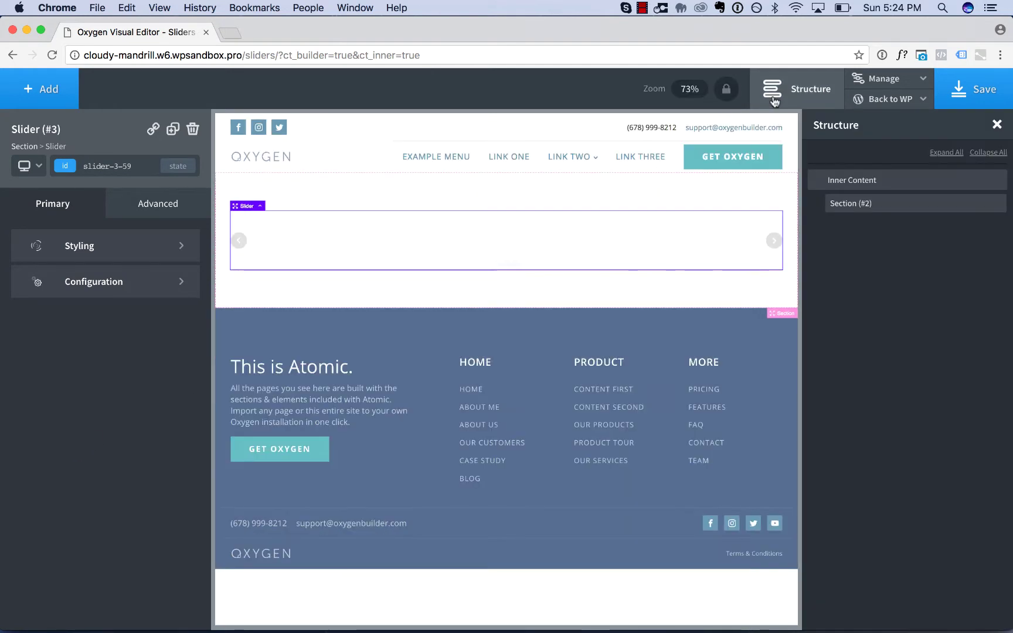
click(815, 205)
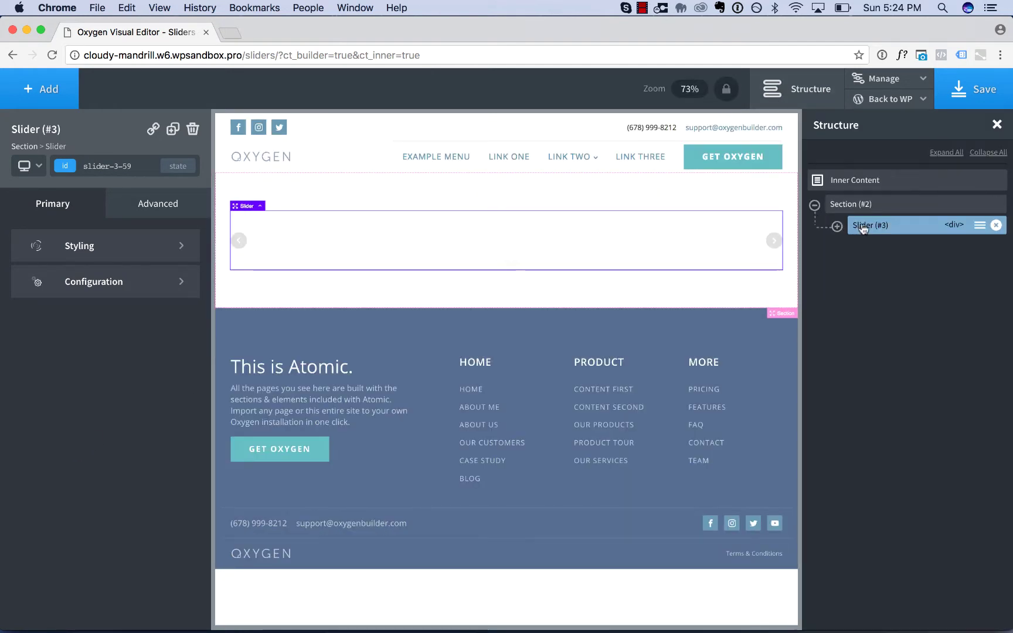
click(837, 226)
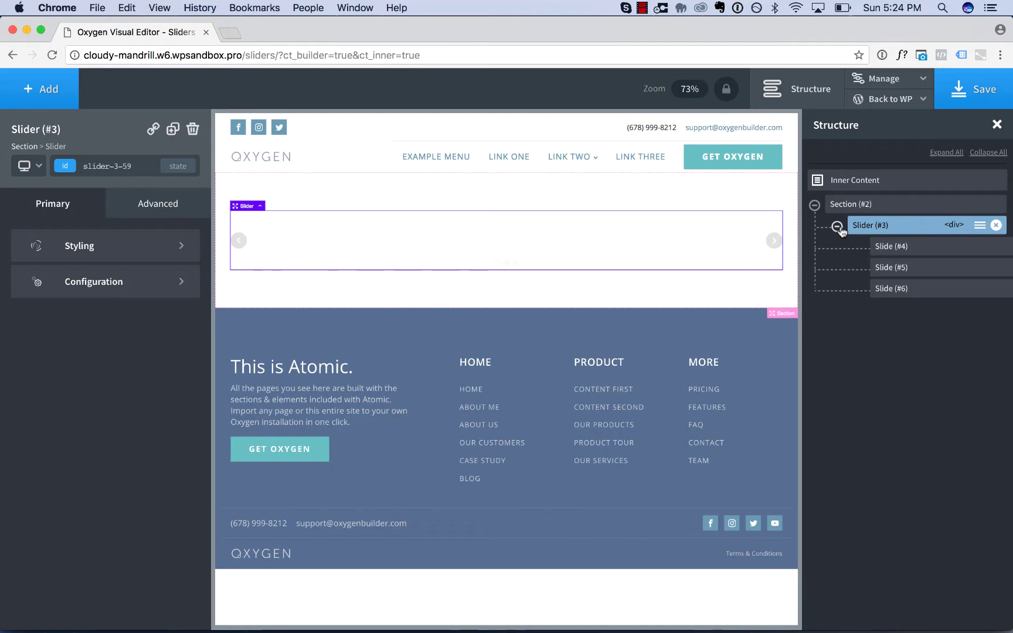
click(887, 247)
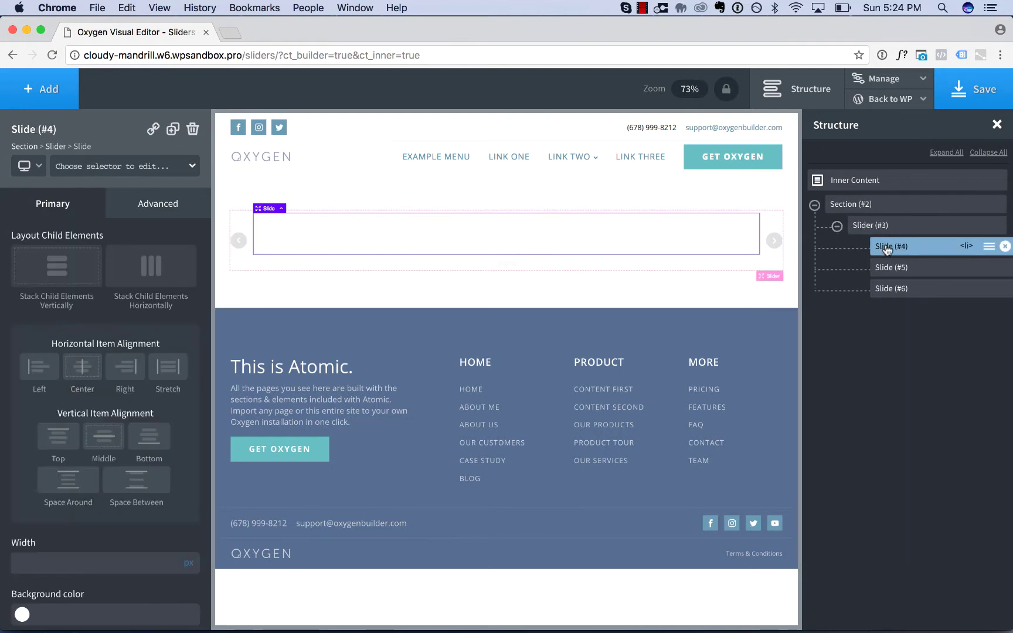
click(891, 268)
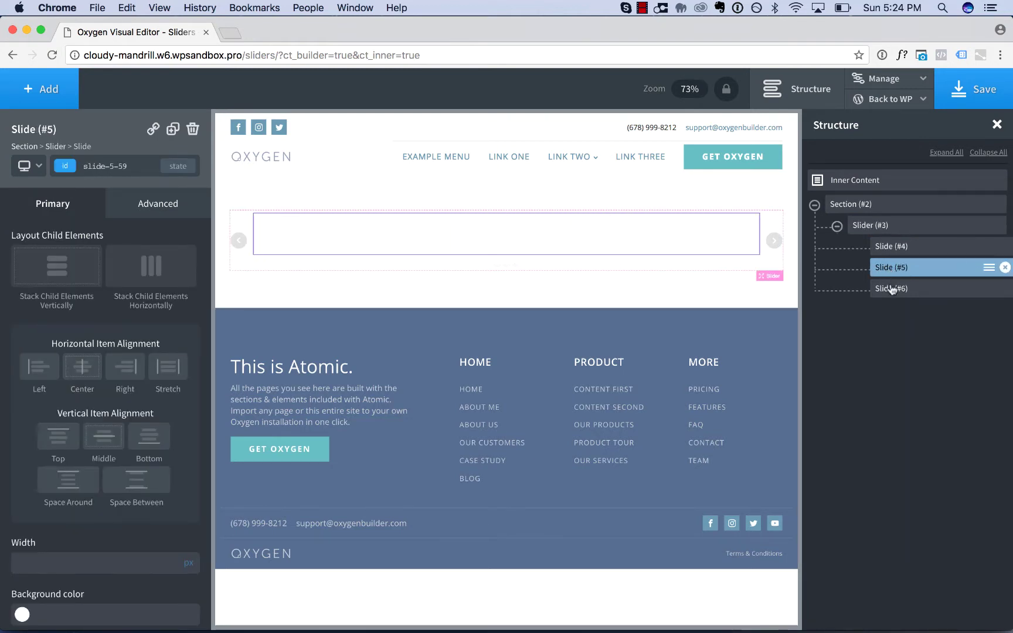
click(892, 289)
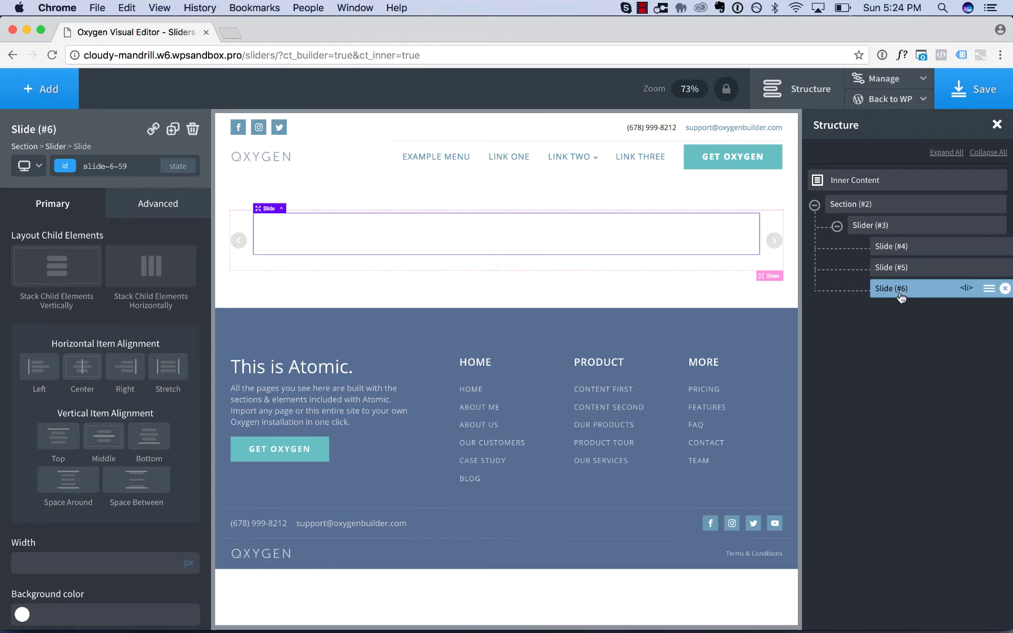
click(1005, 288)
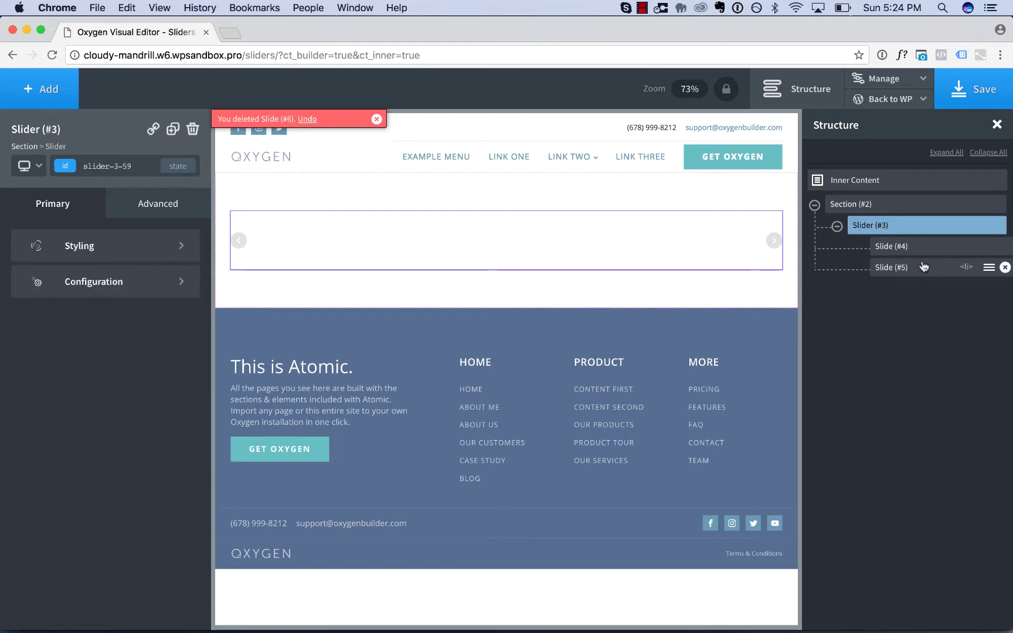
Step: Duplicate the second slide (#5) to create a new third slide (#12), then select the slider
click(919, 270)
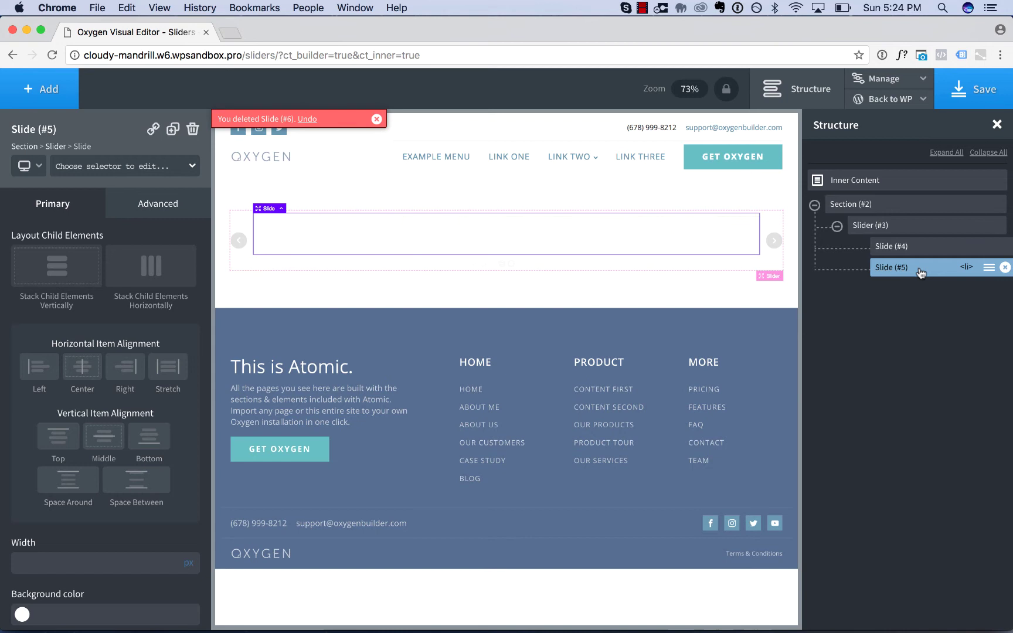
click(173, 130)
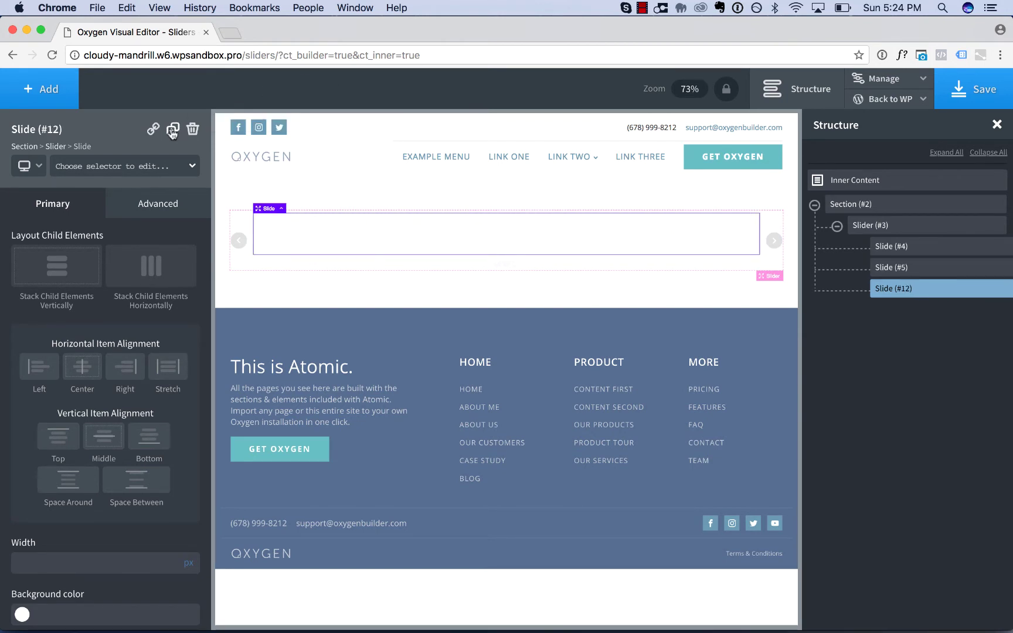
click(877, 246)
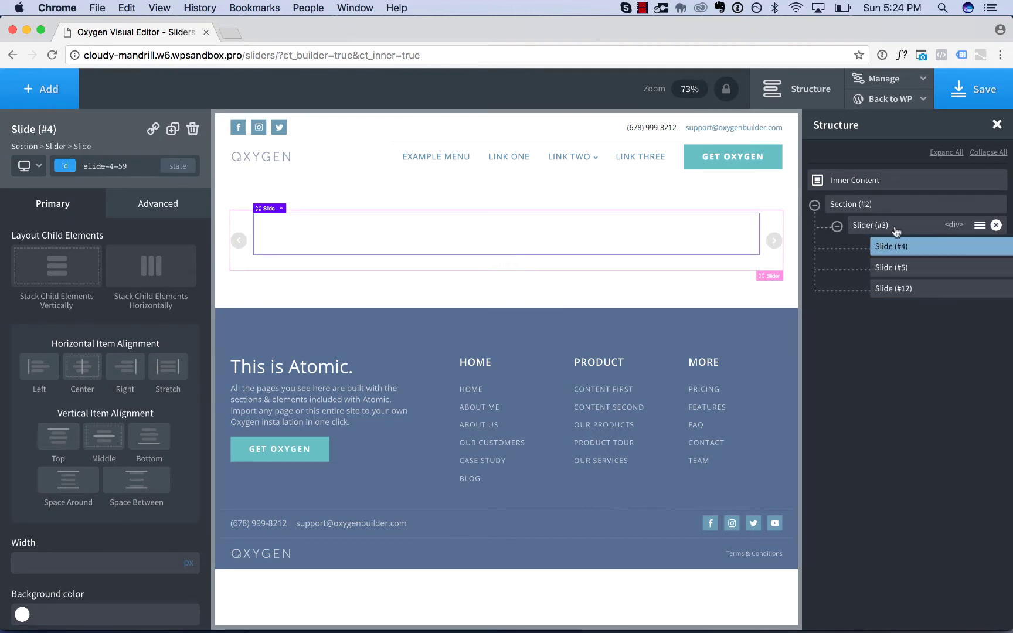
click(899, 226)
Step: Add a heading, a button and a placeholder image to the first slide
click(19, 98)
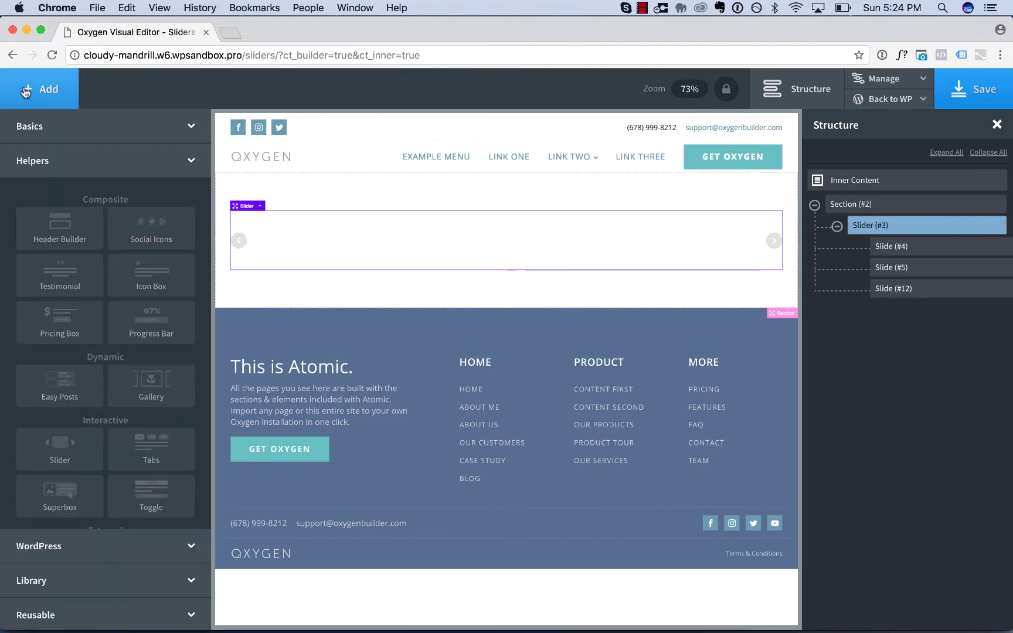
click(52, 130)
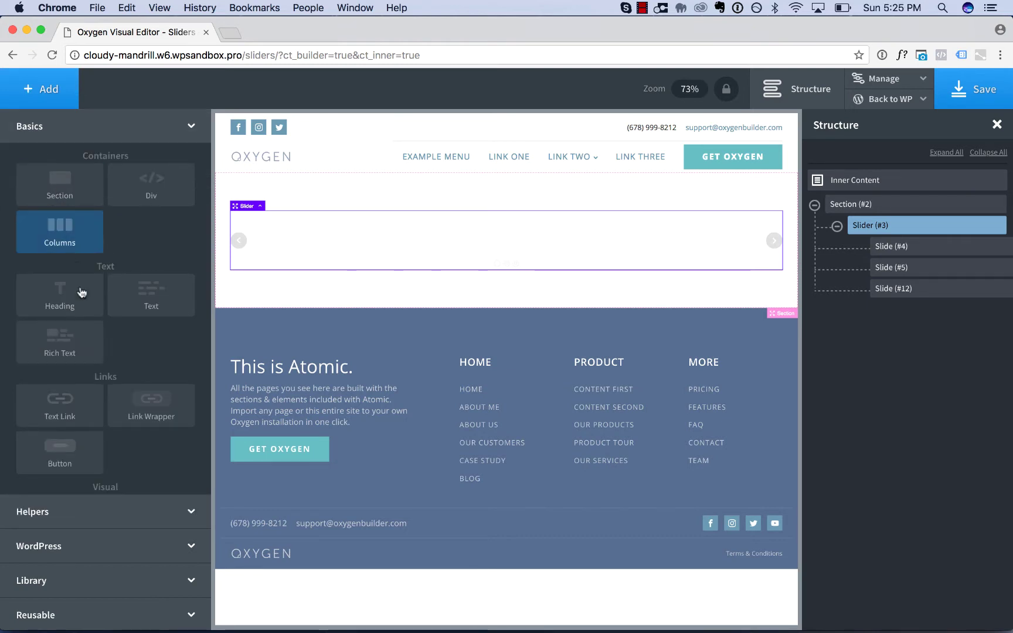
click(67, 302)
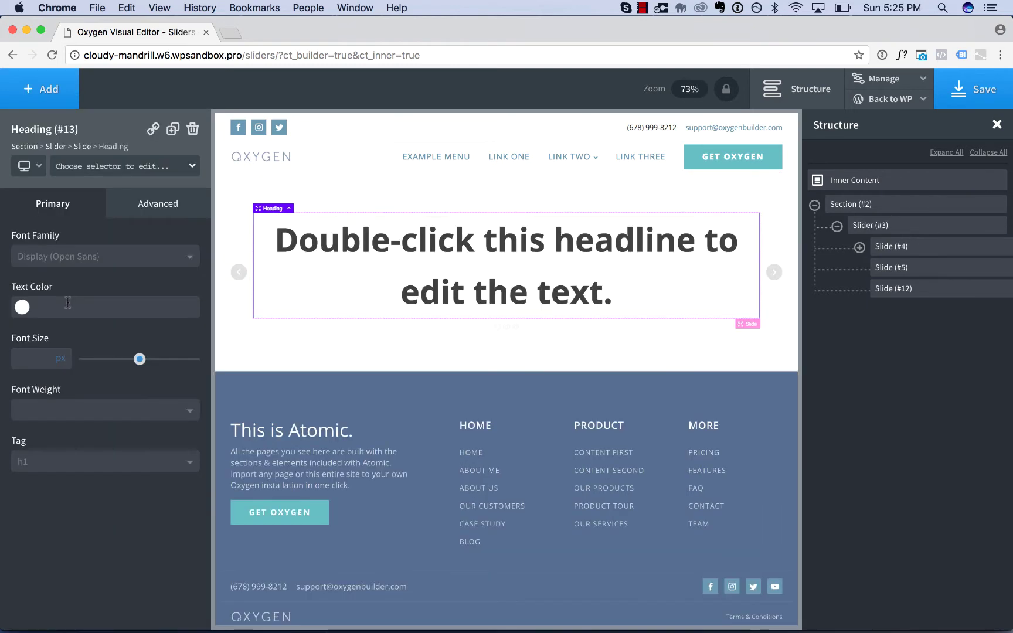
click(42, 92)
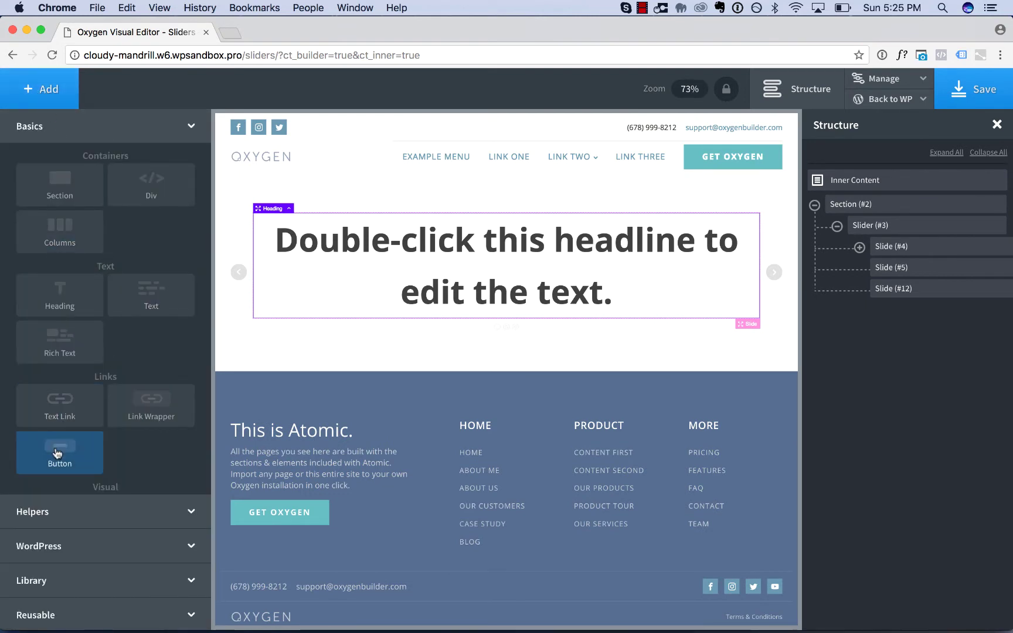
click(57, 453)
click(43, 89)
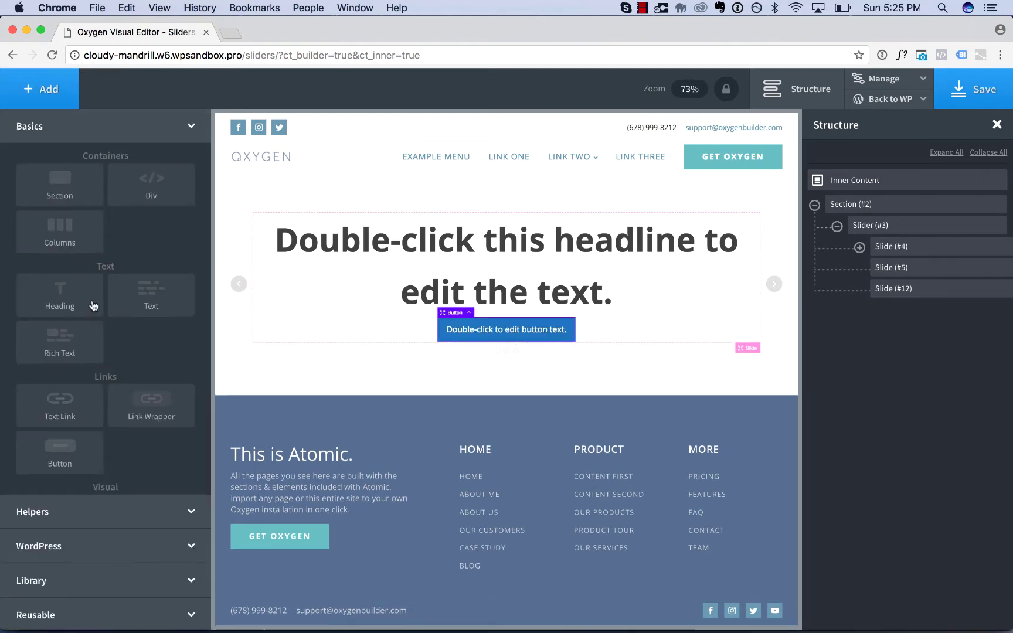
scroll(129, 363, down, 3)
click(86, 349)
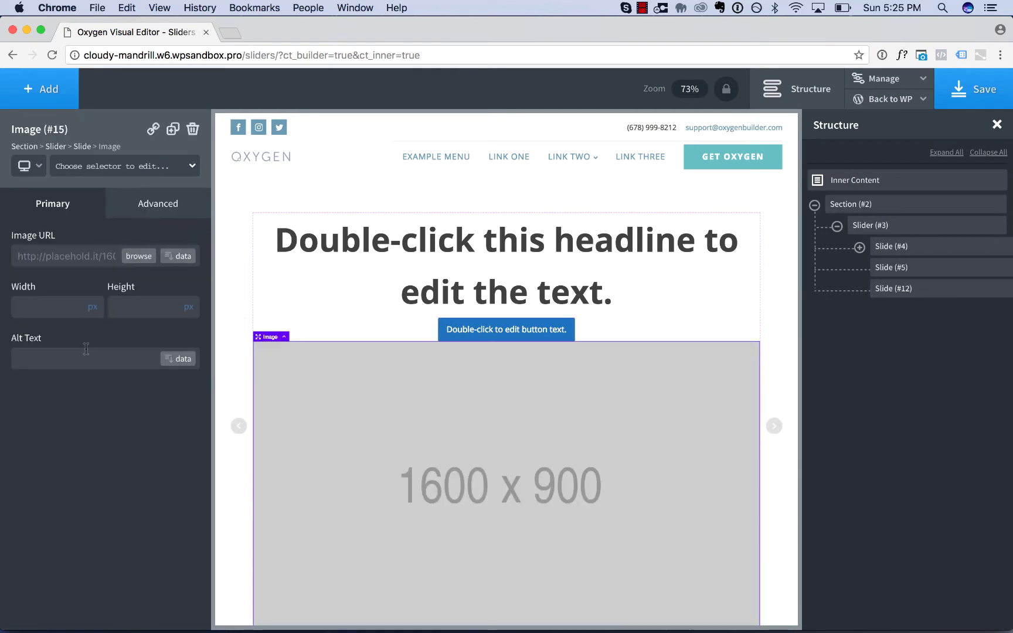
Step: Set the image width to 400, move it above the button, and make the heading 36 px
click(52, 307)
text(400)
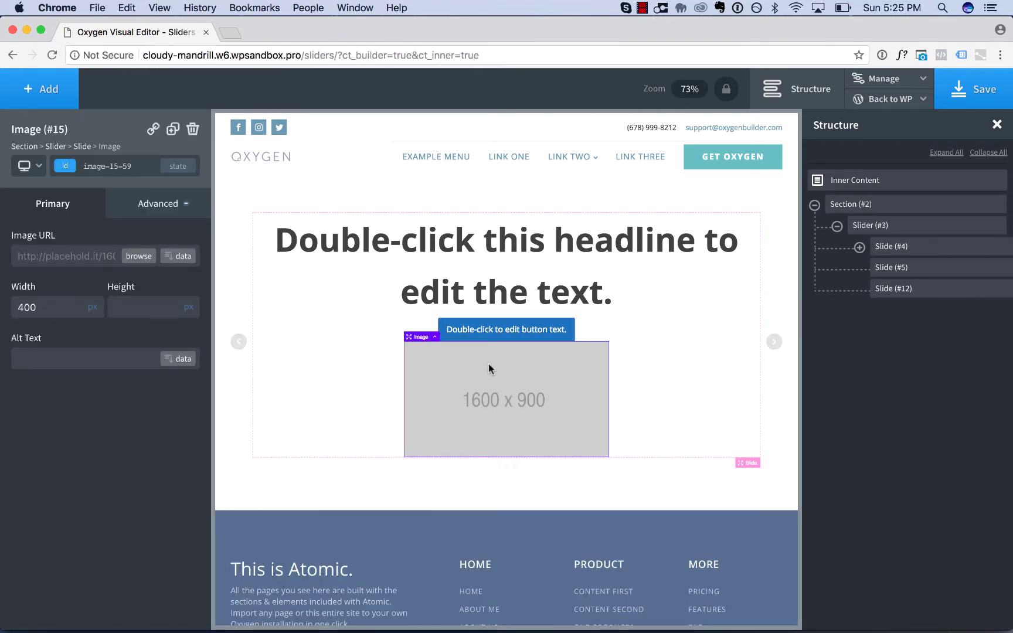
drag(486, 378, 504, 299)
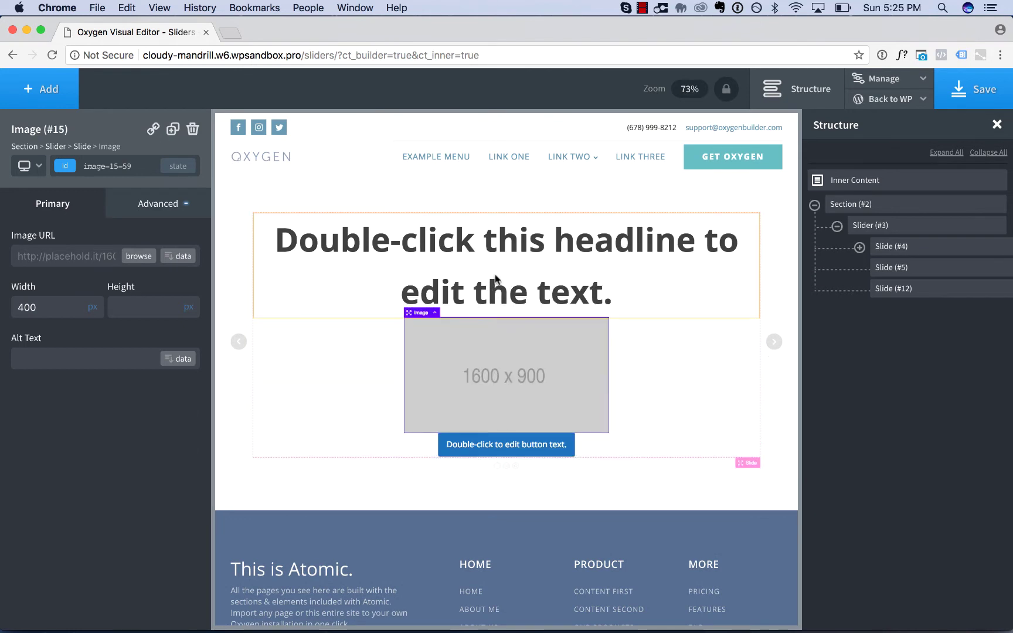
click(495, 279)
click(35, 352)
text(36)
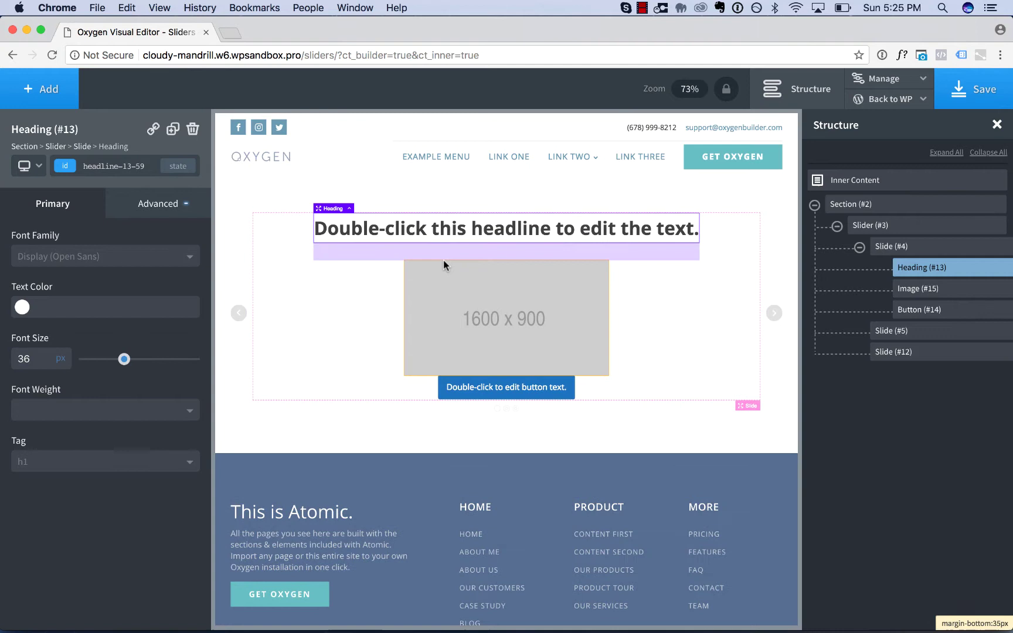
click(443, 261)
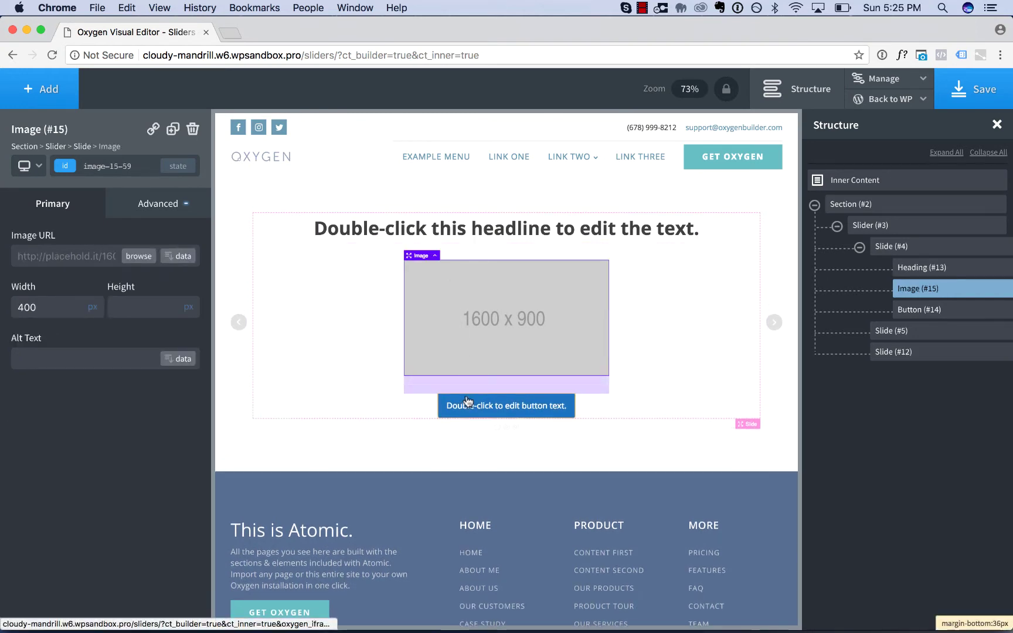
Step: Set the first slide's padding to 30px on every side
click(328, 327)
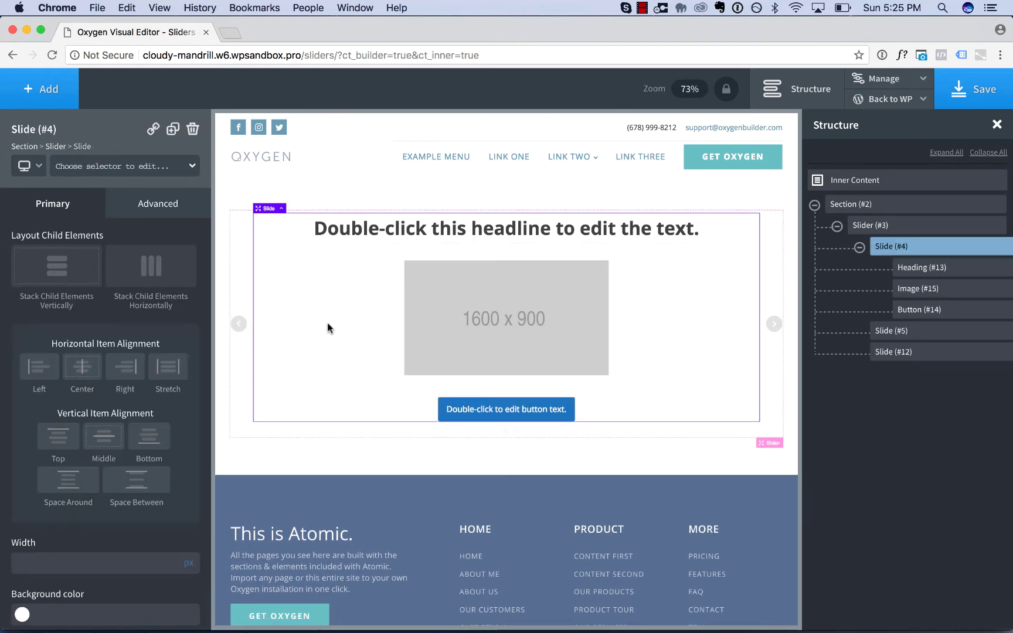
click(151, 206)
click(130, 273)
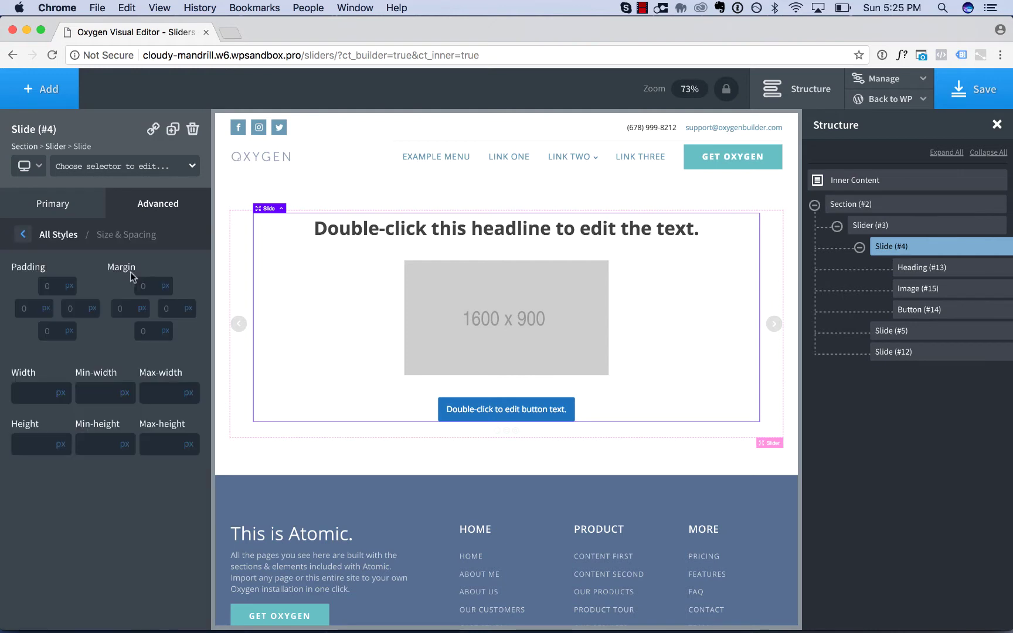
click(48, 286)
text(30)
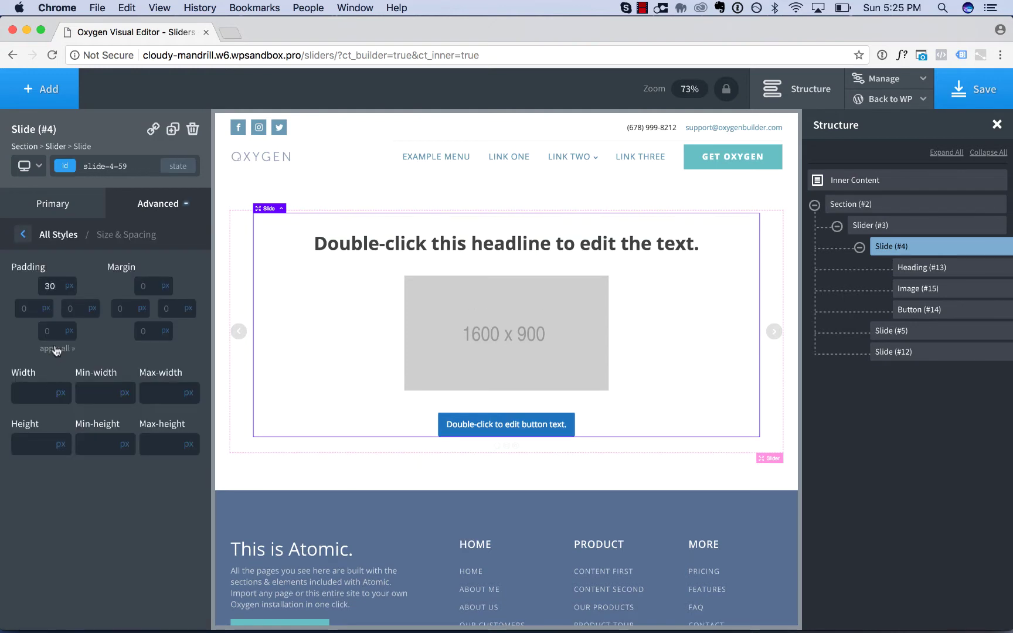
click(56, 349)
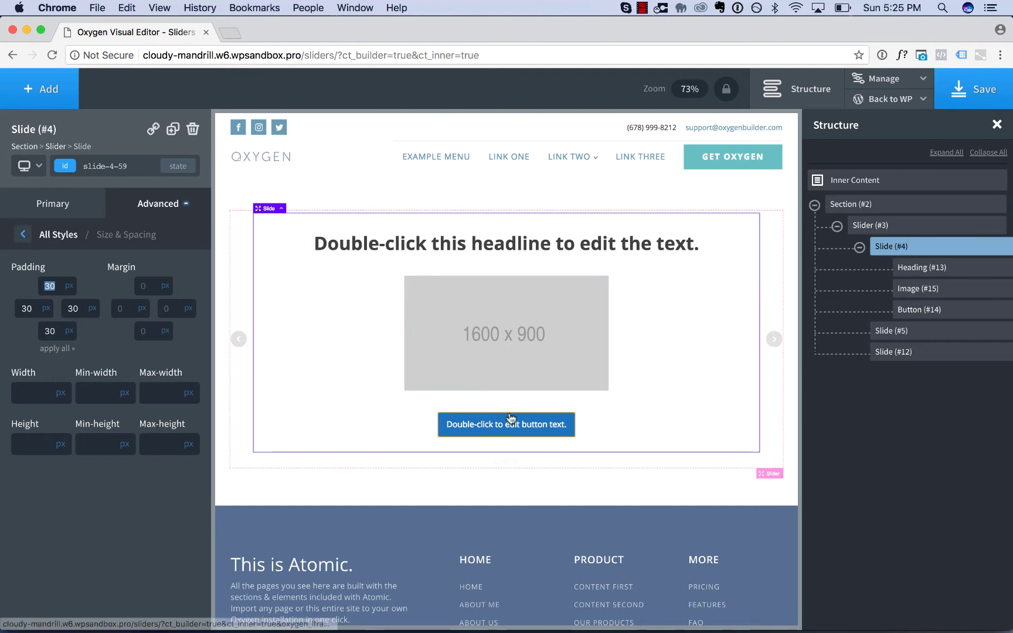
Step: Go to the second slide and add a video with a 21:9 cinematic widescreen aspect ratio
click(774, 339)
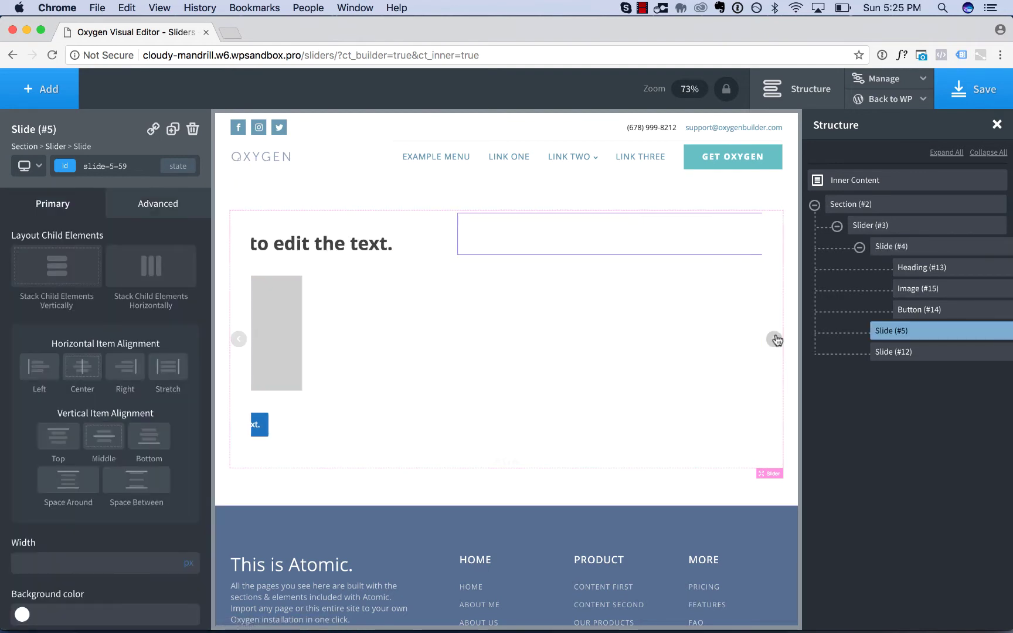
click(39, 91)
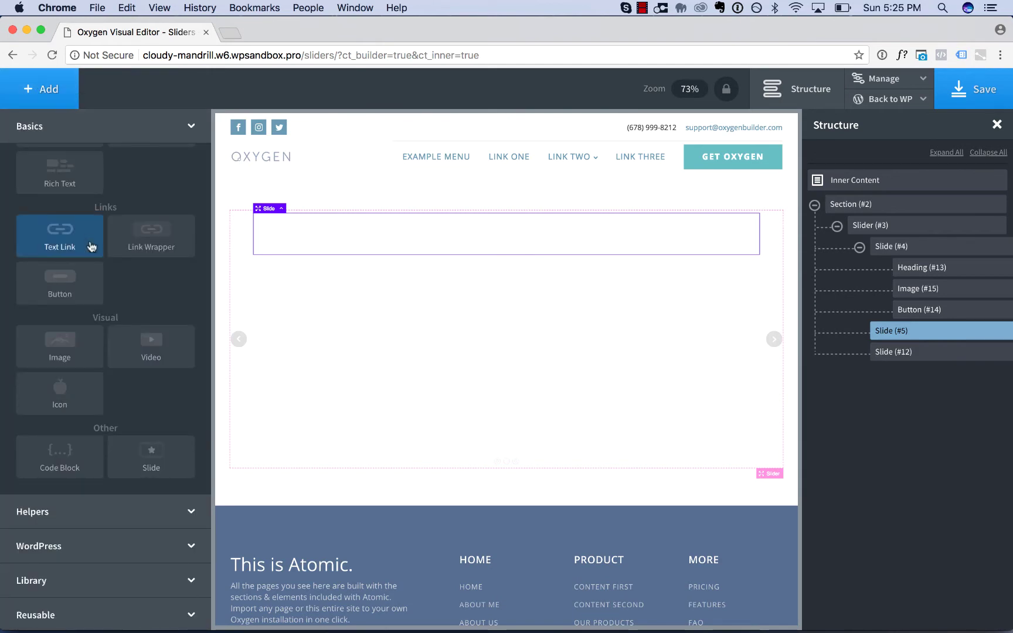
click(151, 345)
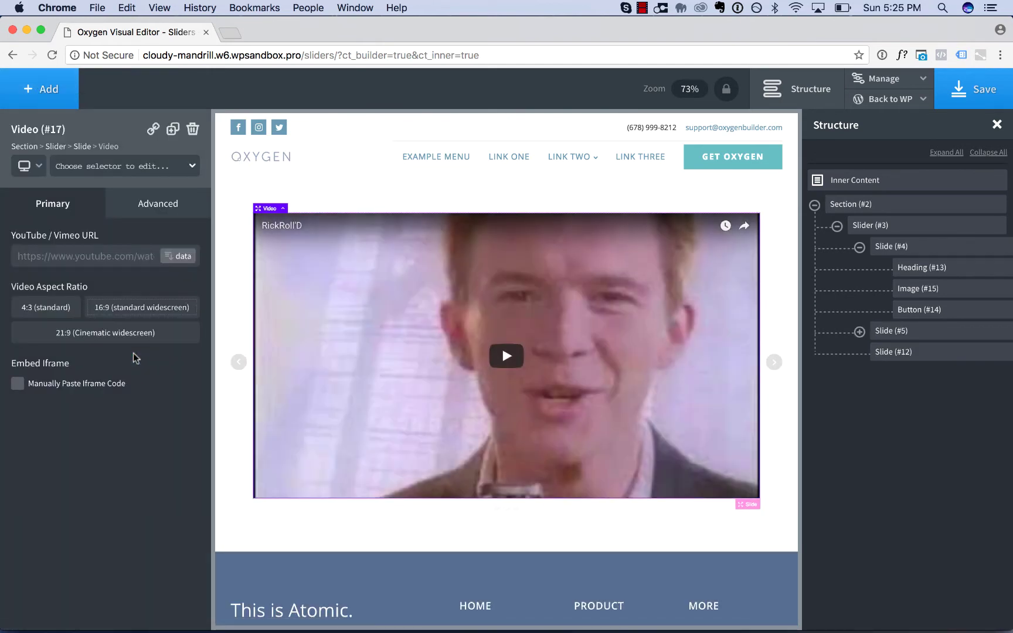
click(106, 335)
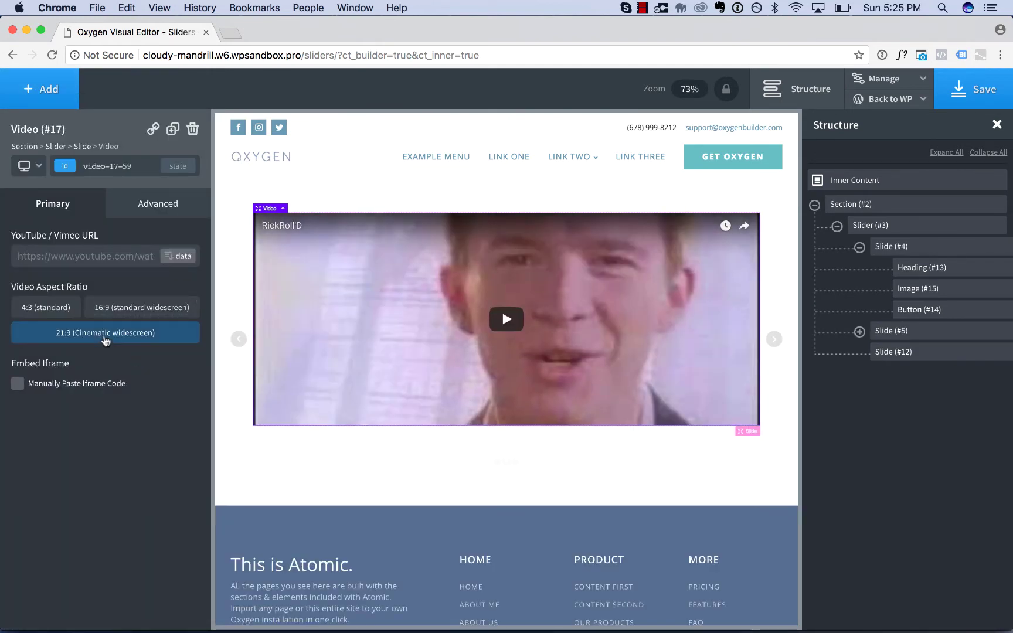
Step: Add a button beneath the video and inspect the slides' contents in the structure tree
click(775, 340)
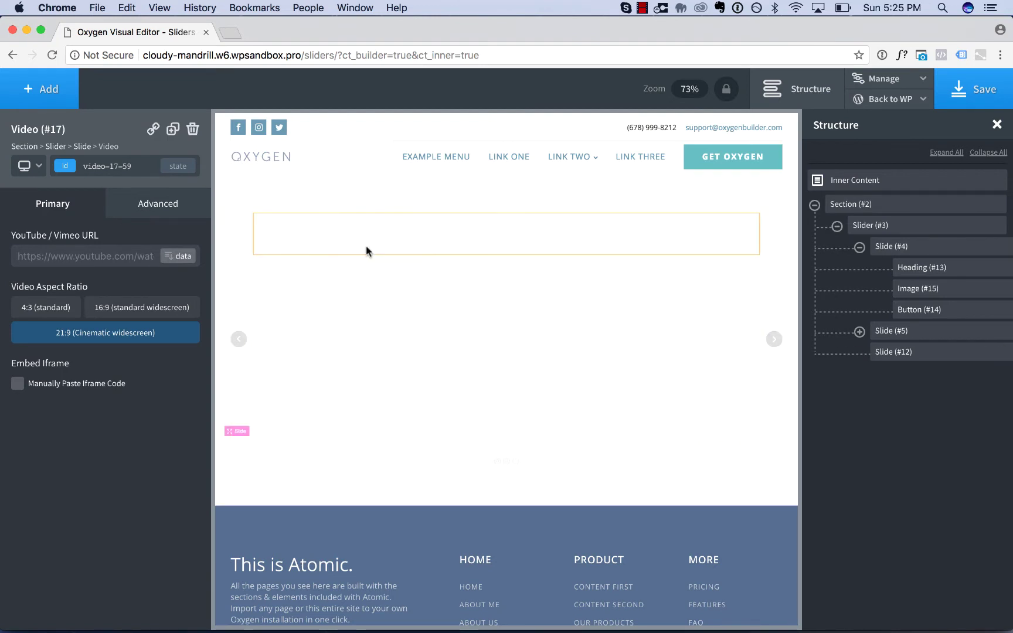
click(42, 104)
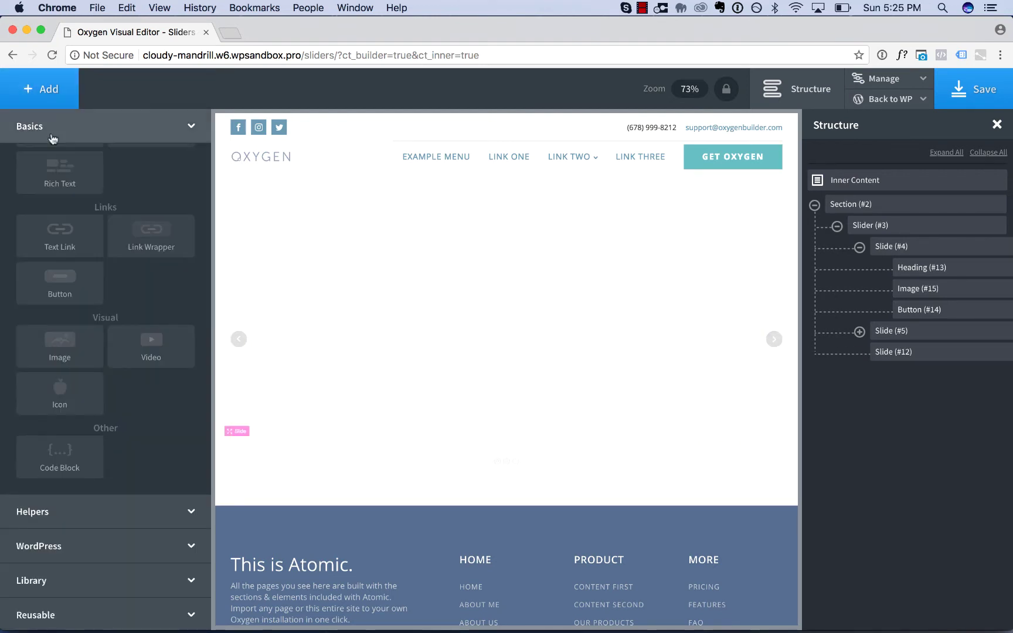
click(73, 288)
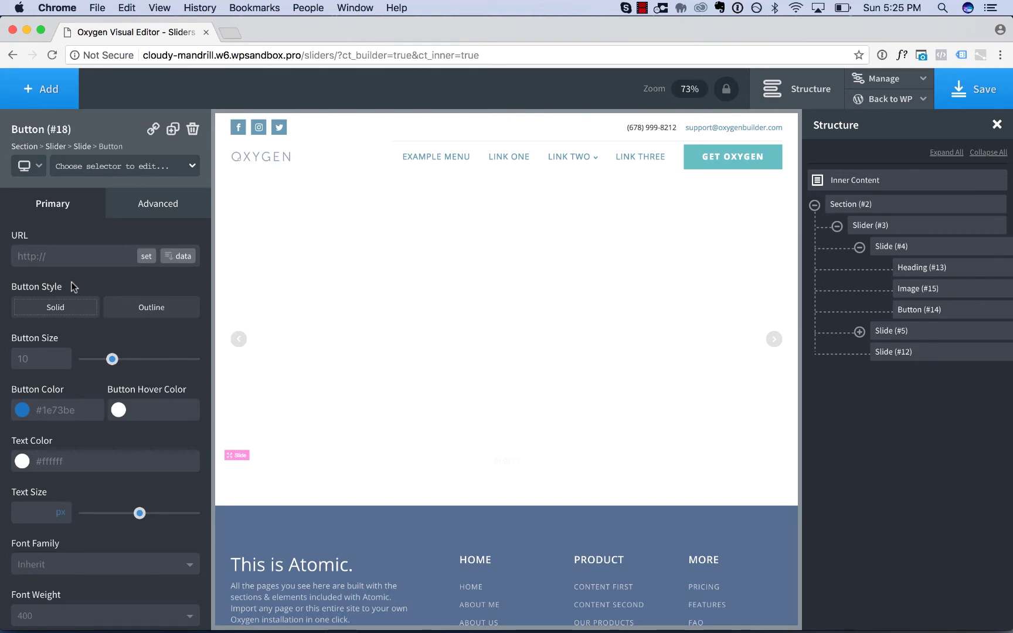
click(920, 310)
click(860, 332)
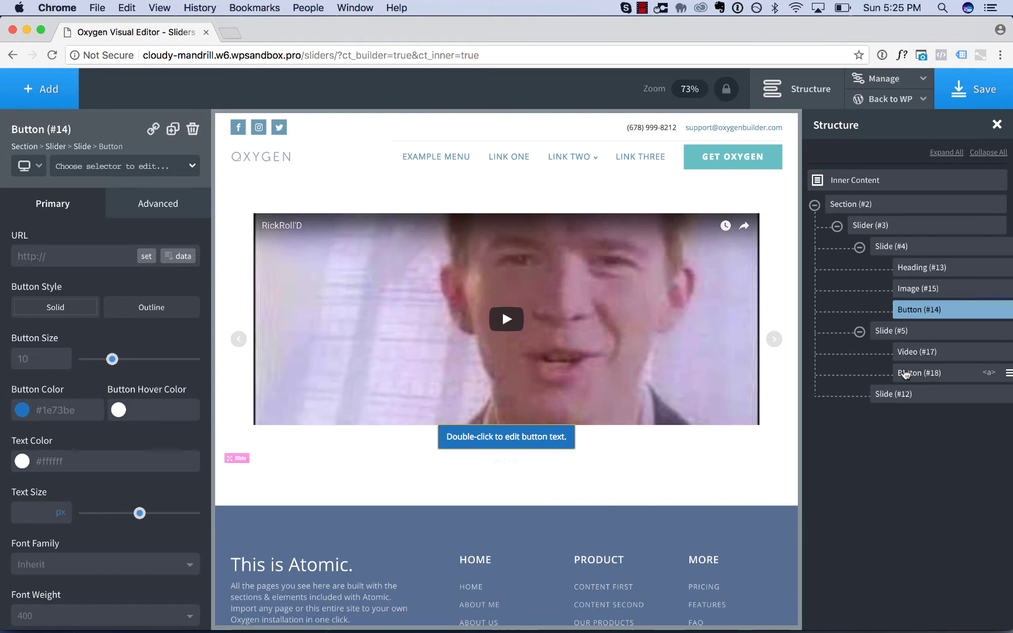
Step: Drag the new button (#18) from the video slide into the third slide (#12) and expand it
click(924, 373)
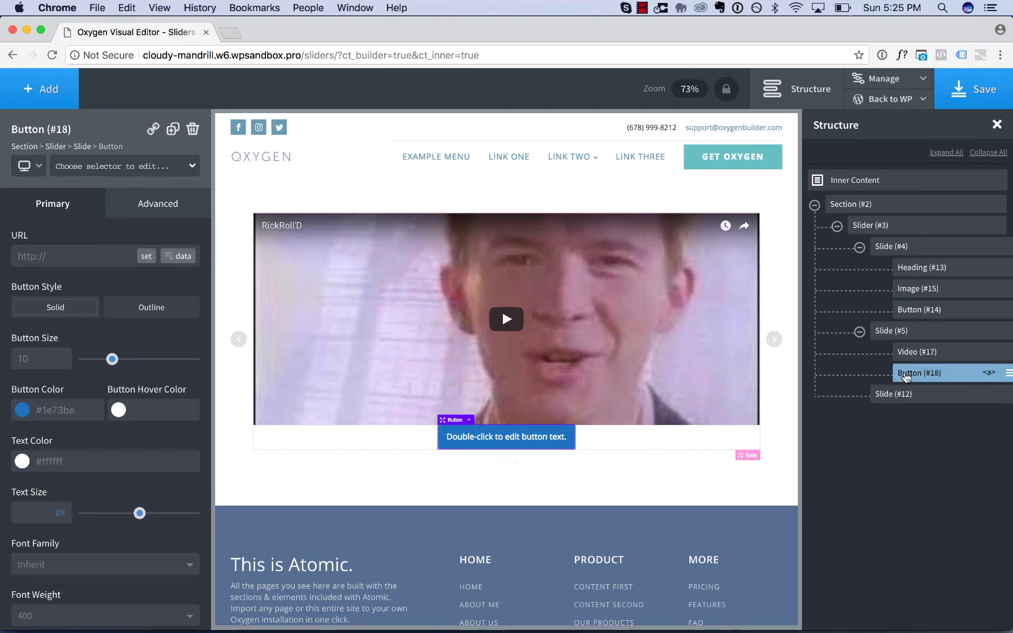
click(818, 83)
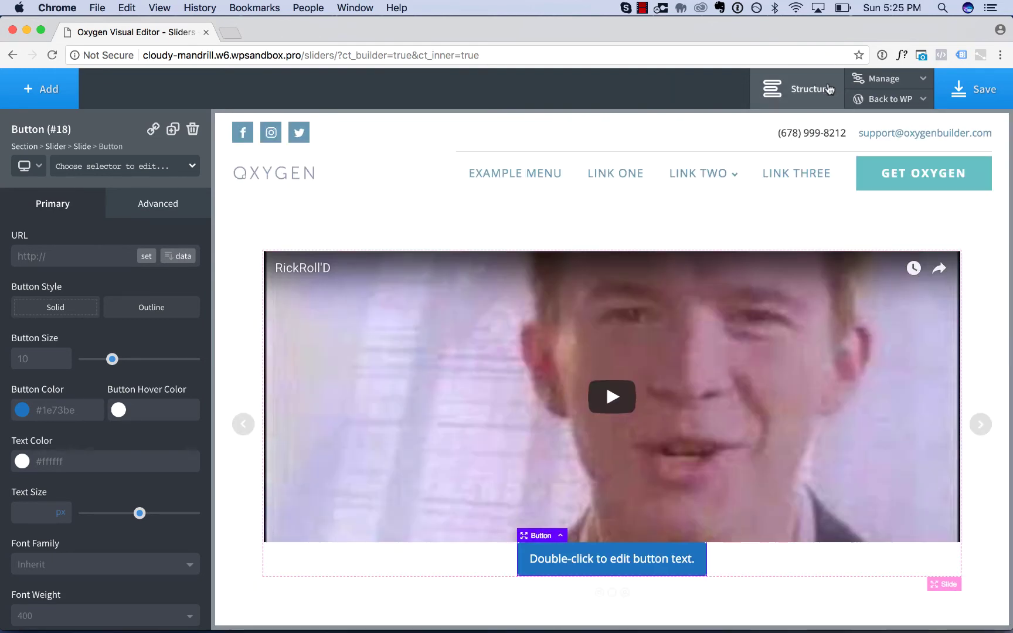
click(823, 87)
mouse_move(927, 373)
mouse_down()
mouse_move(931, 396)
mouse_move(935, 378)
mouse_move(929, 389)
mouse_up()
click(870, 377)
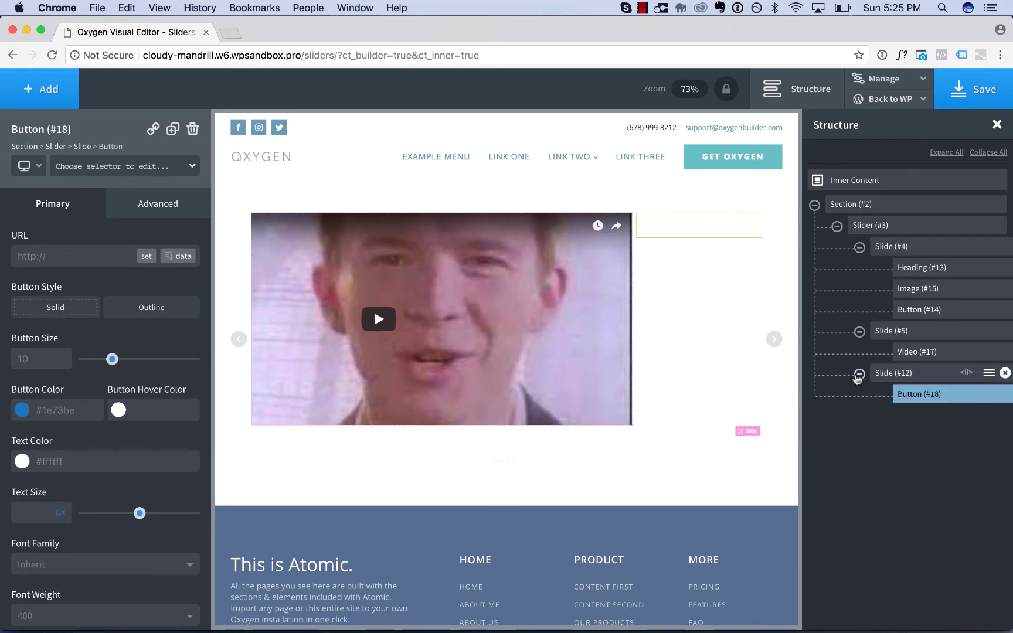
Step: Add a 36px heading to the third slide with the button placed below it
click(887, 375)
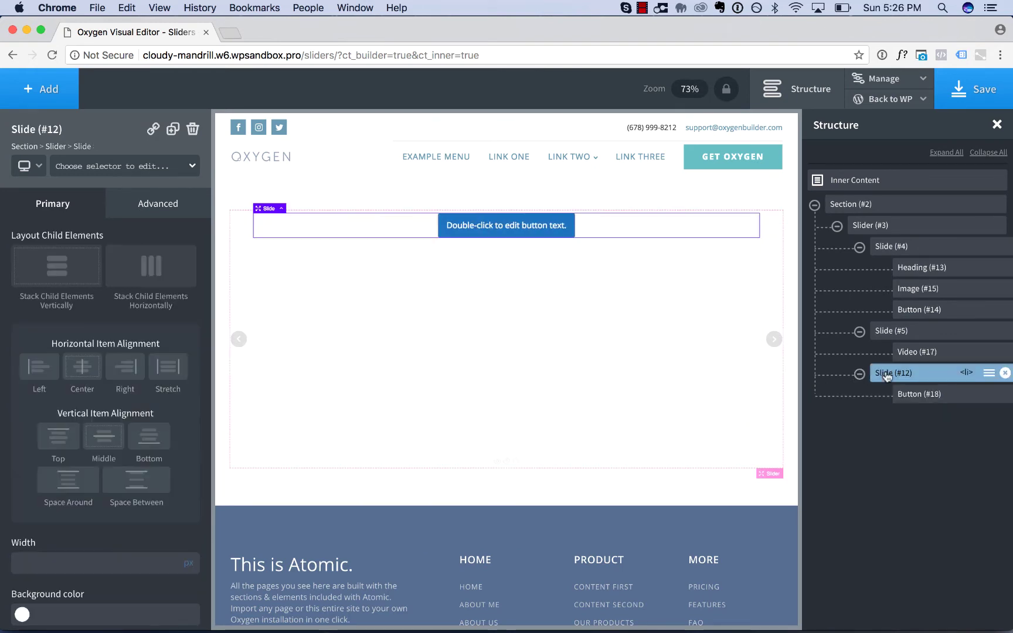
click(44, 91)
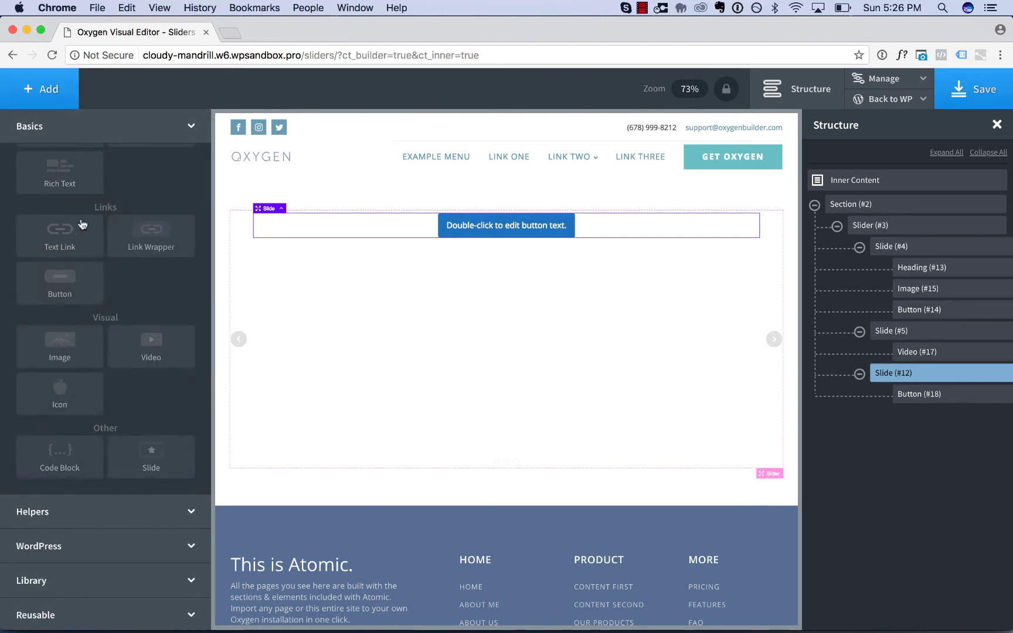
scroll(129, 289, up, 3)
click(83, 258)
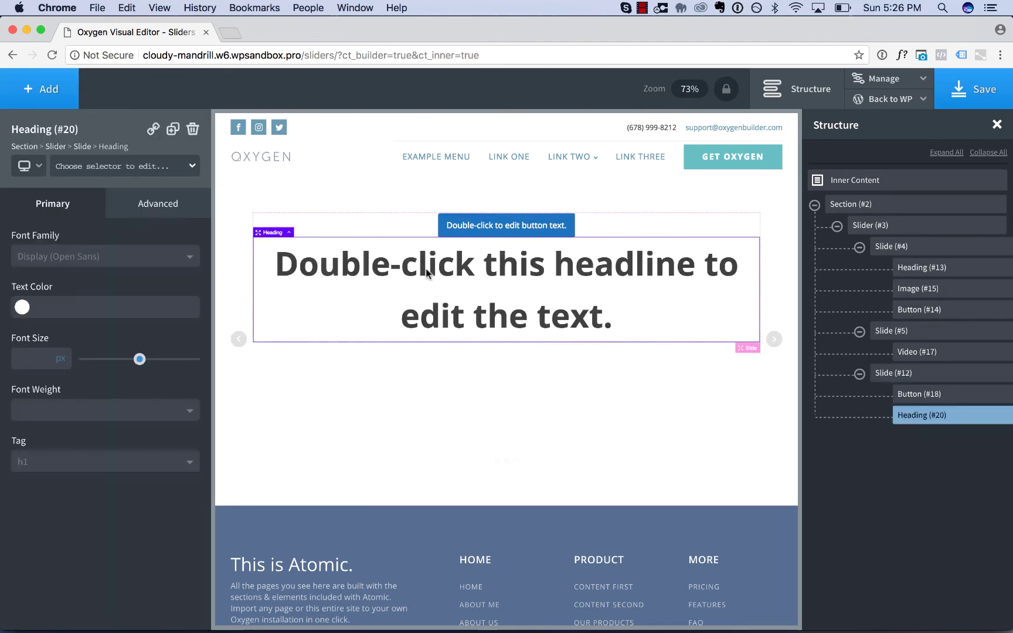
text(36)
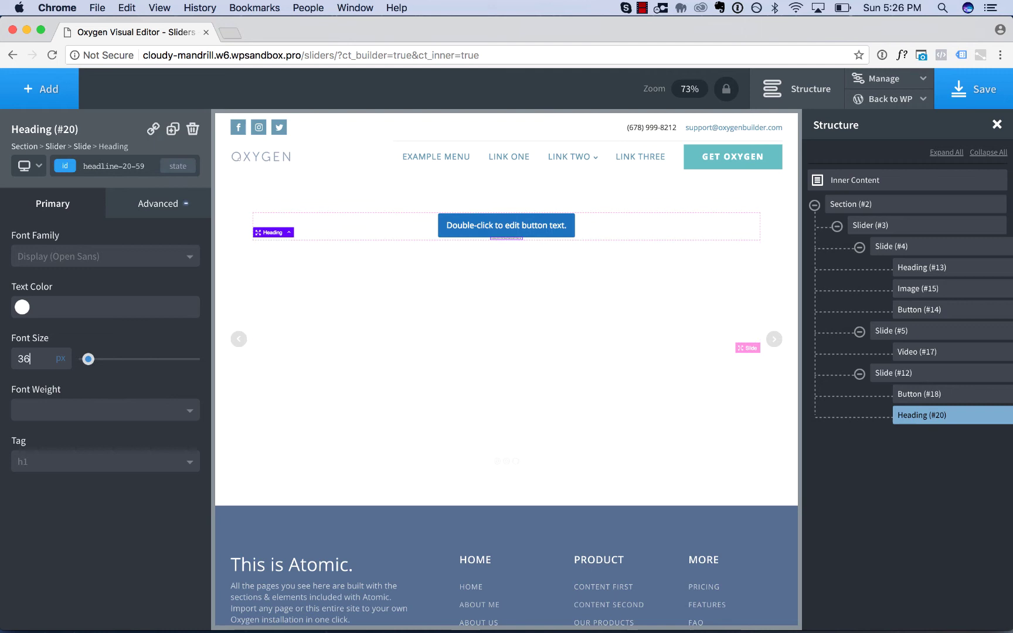
drag(461, 256, 461, 259)
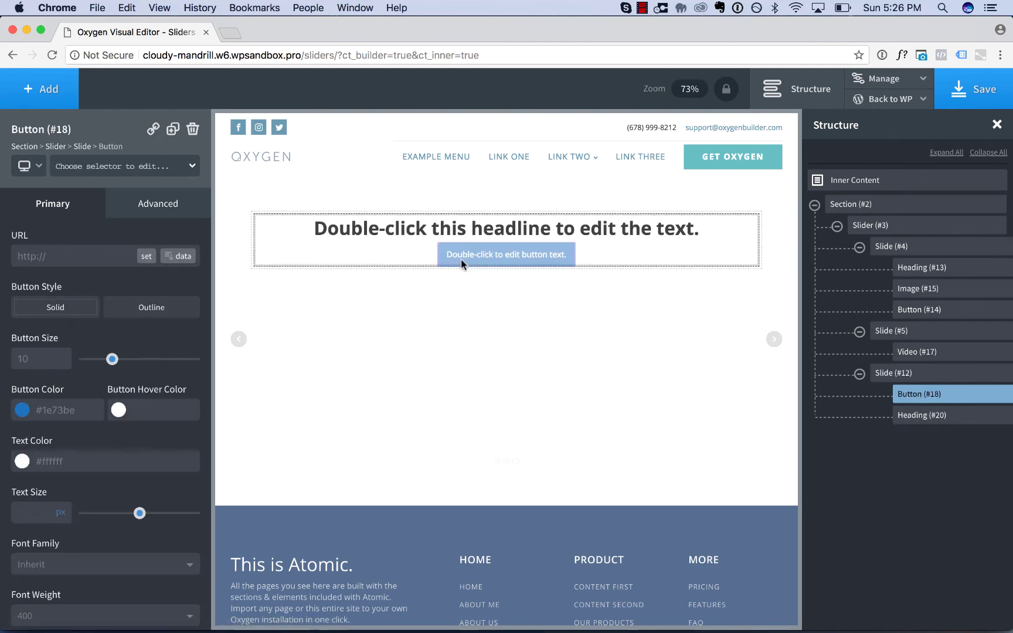
Step: Enlarge the third slide's top and bottom padding and the space below the heading
click(290, 243)
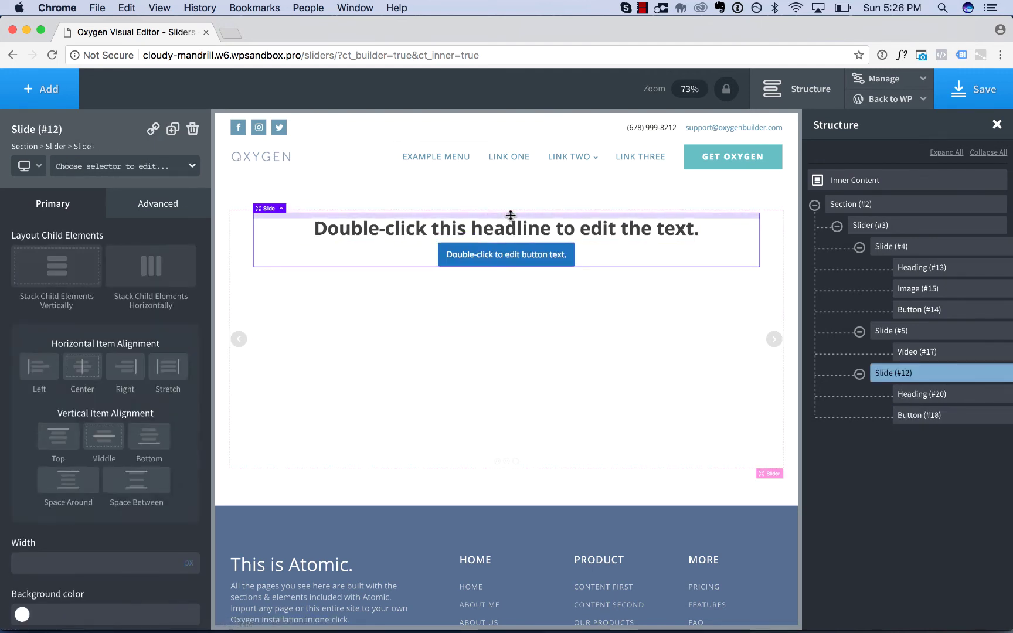
drag(508, 217, 586, 355)
click(567, 267)
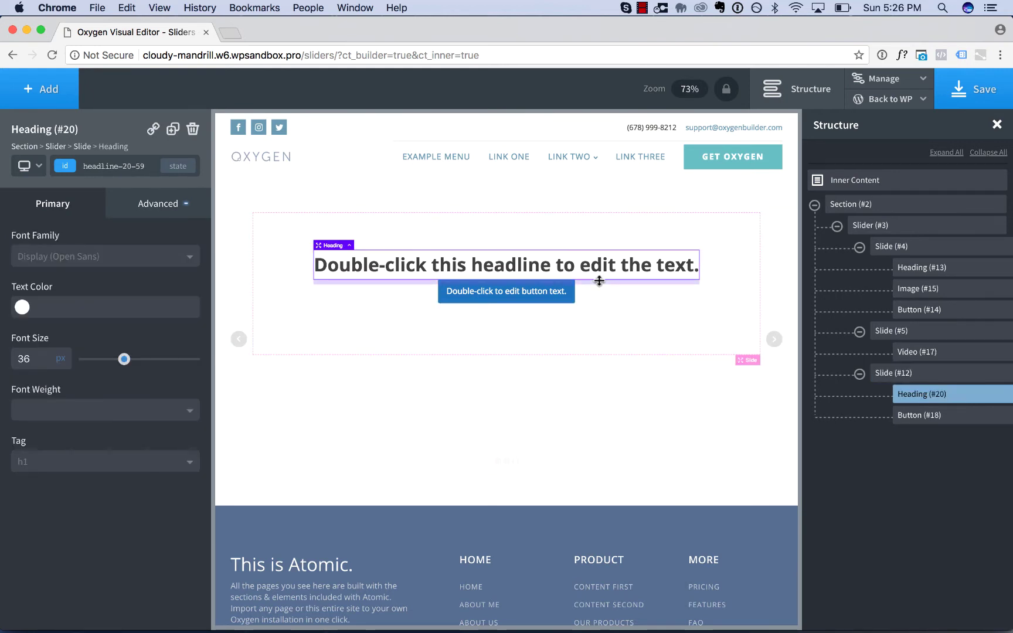
drag(600, 283, 657, 335)
click(661, 334)
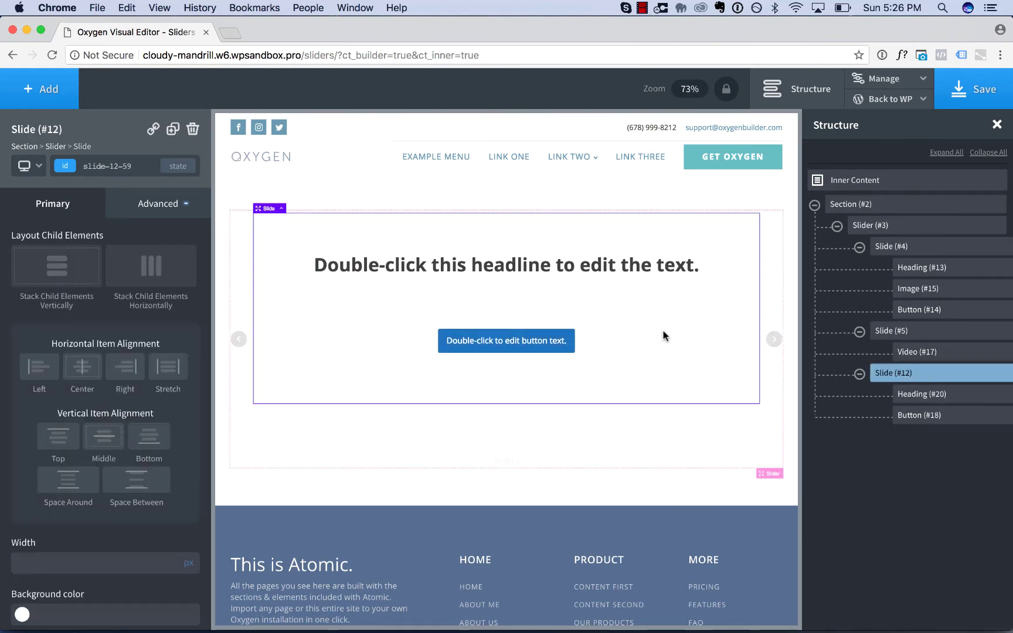
Step: Advance through all three slides with the next arrow, then select Slider (#3)
click(771, 344)
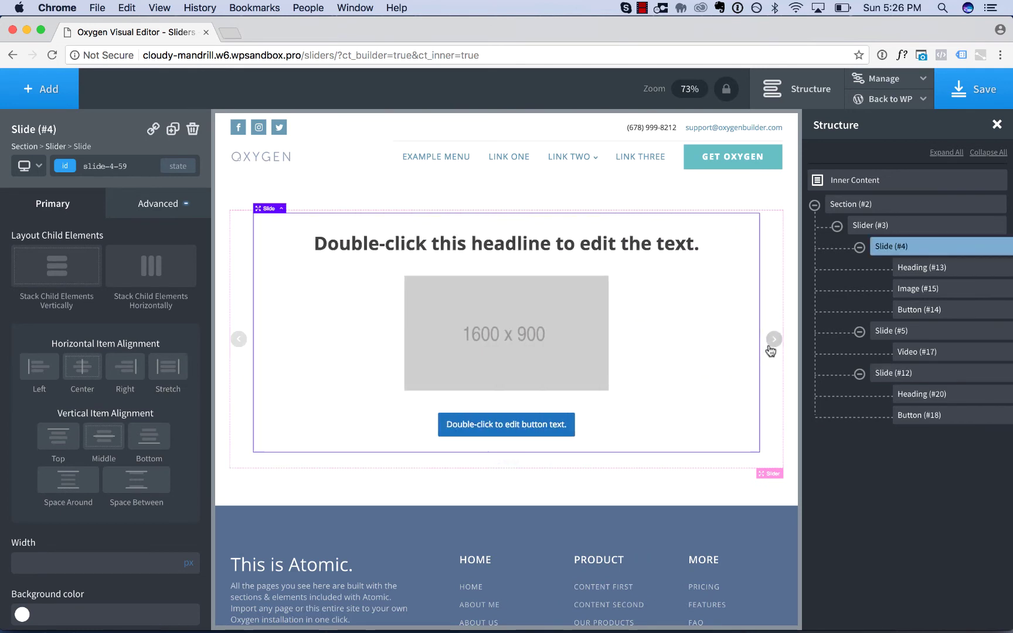
click(773, 341)
click(775, 341)
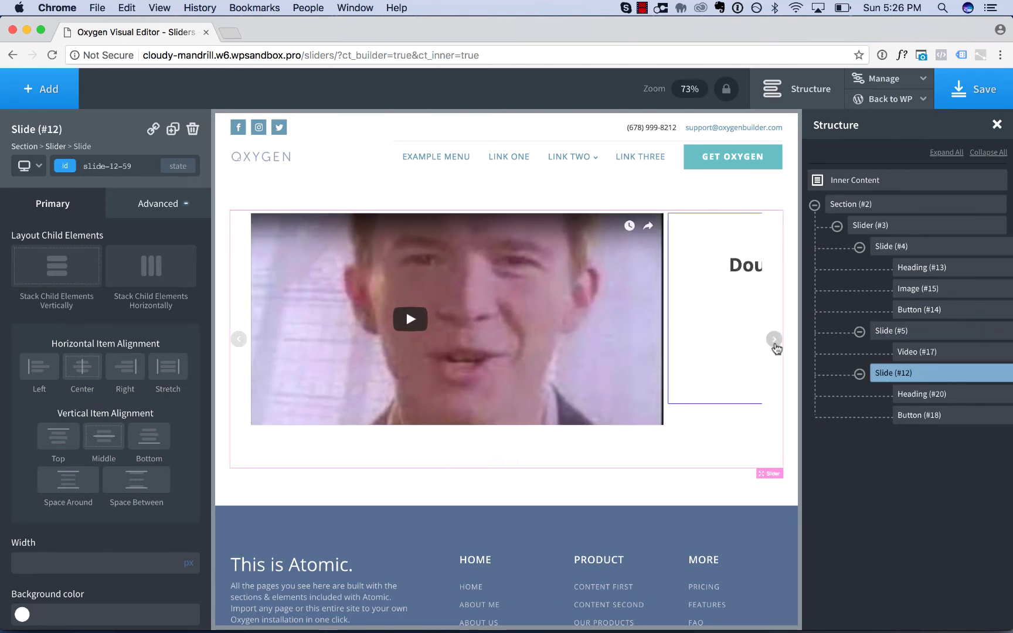
click(882, 227)
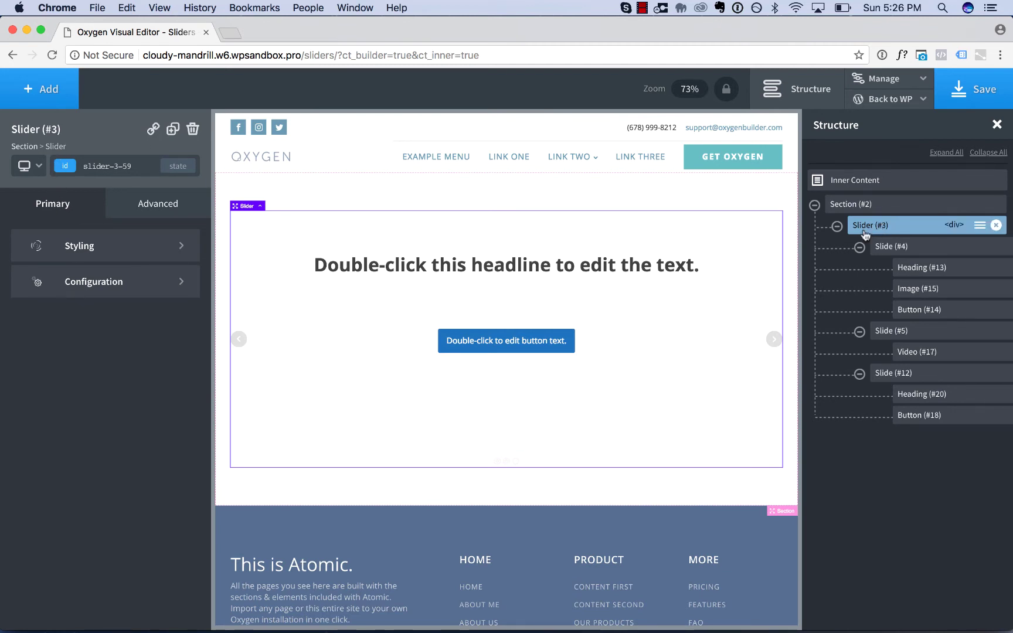
click(678, 289)
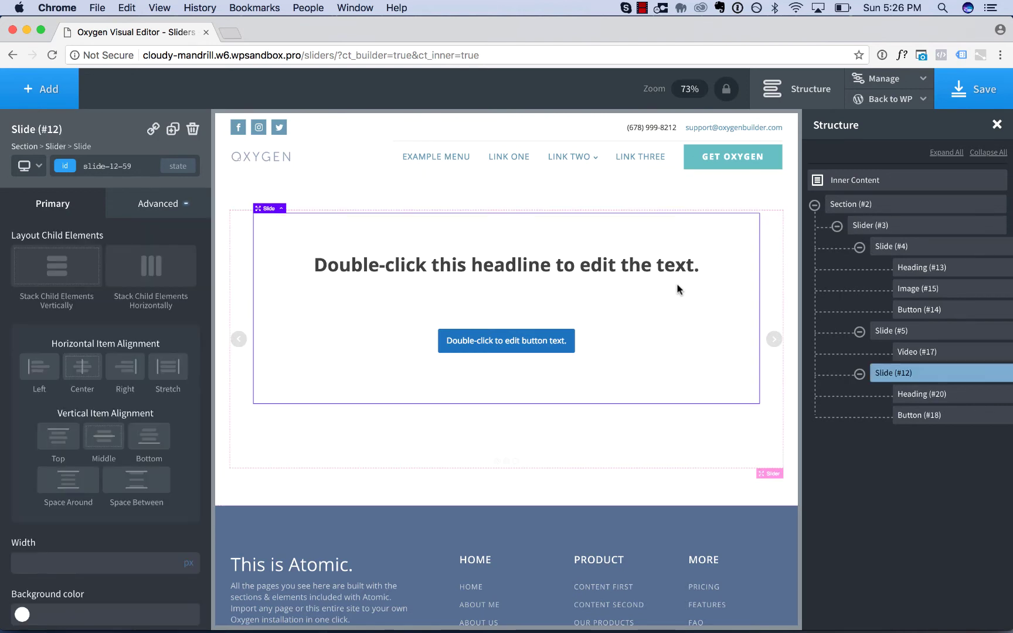
click(348, 438)
click(332, 354)
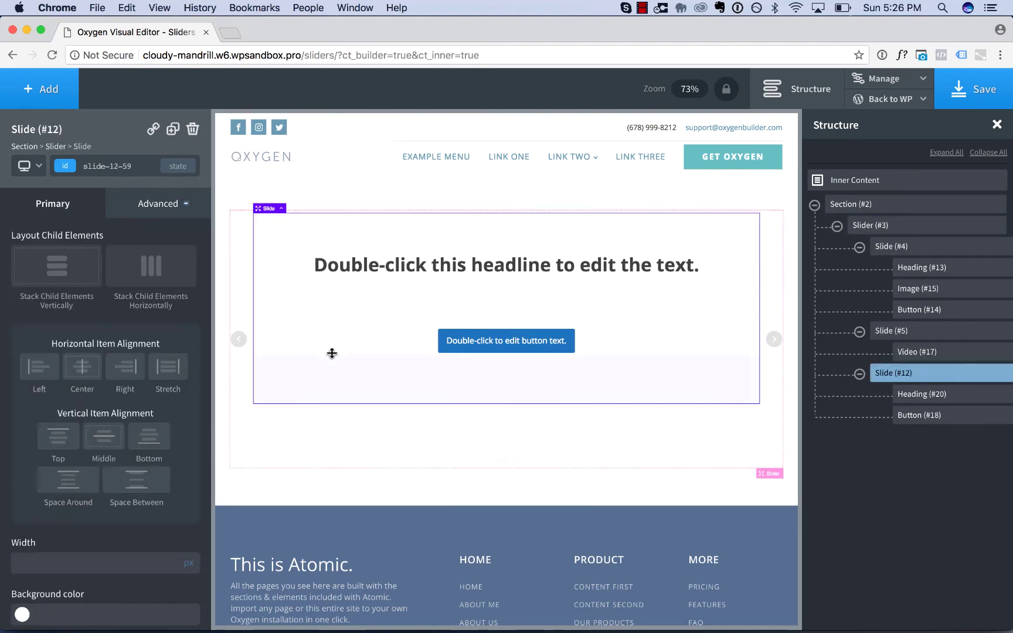
click(771, 475)
click(408, 352)
click(54, 146)
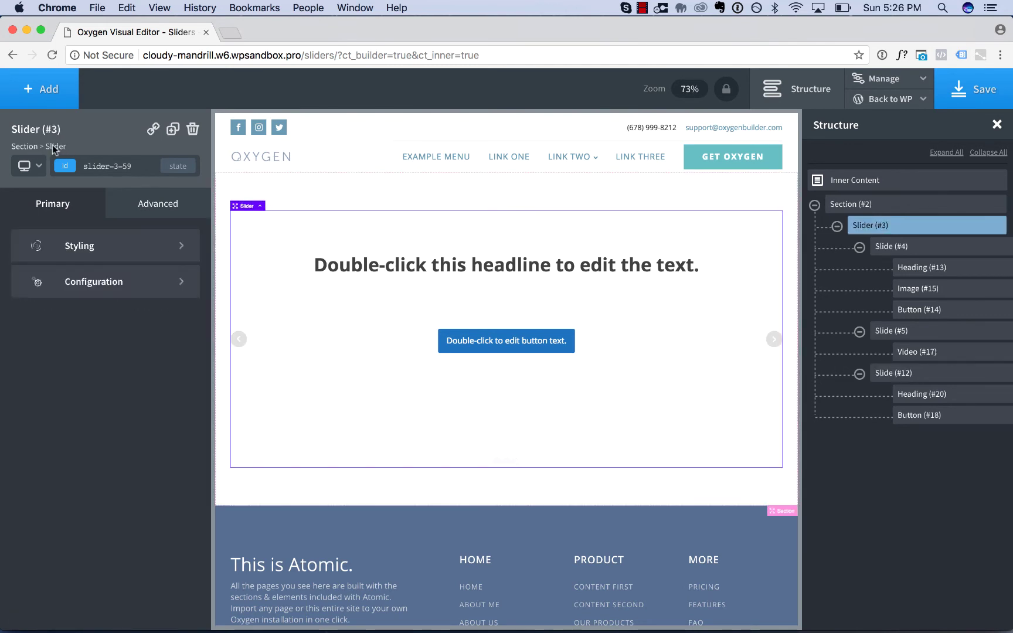
Step: Set the slider's arrow colour to darker after trying lighter, then select Section (#2)
click(55, 244)
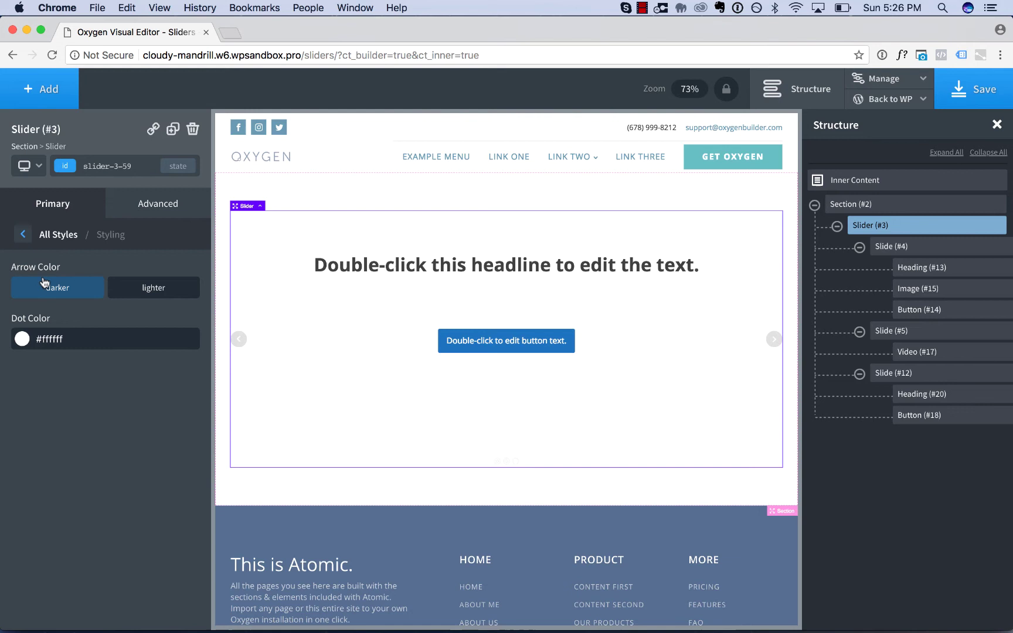
click(130, 287)
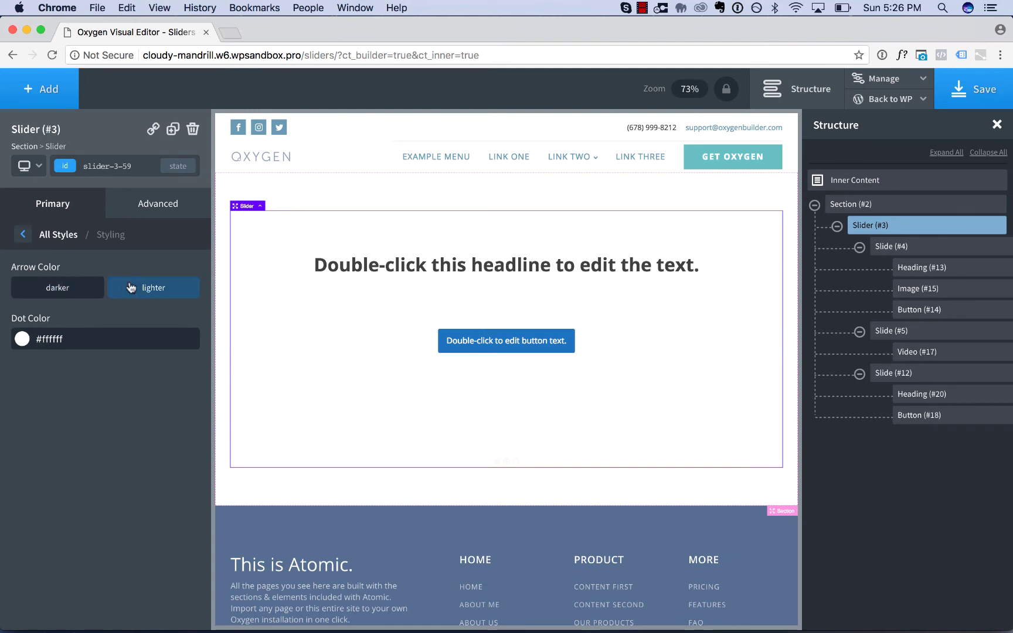
click(61, 291)
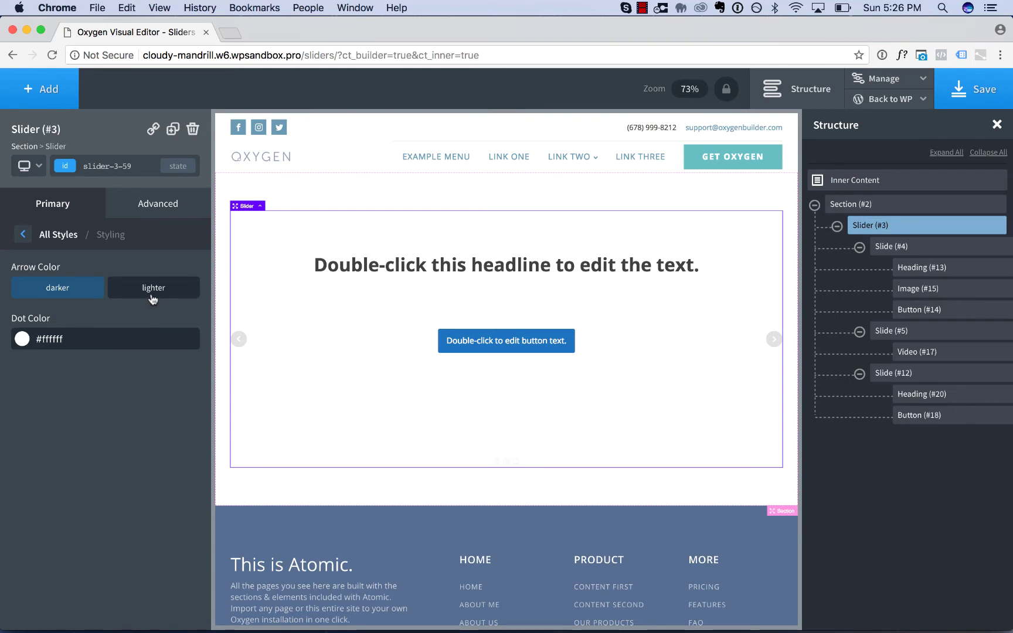
click(256, 184)
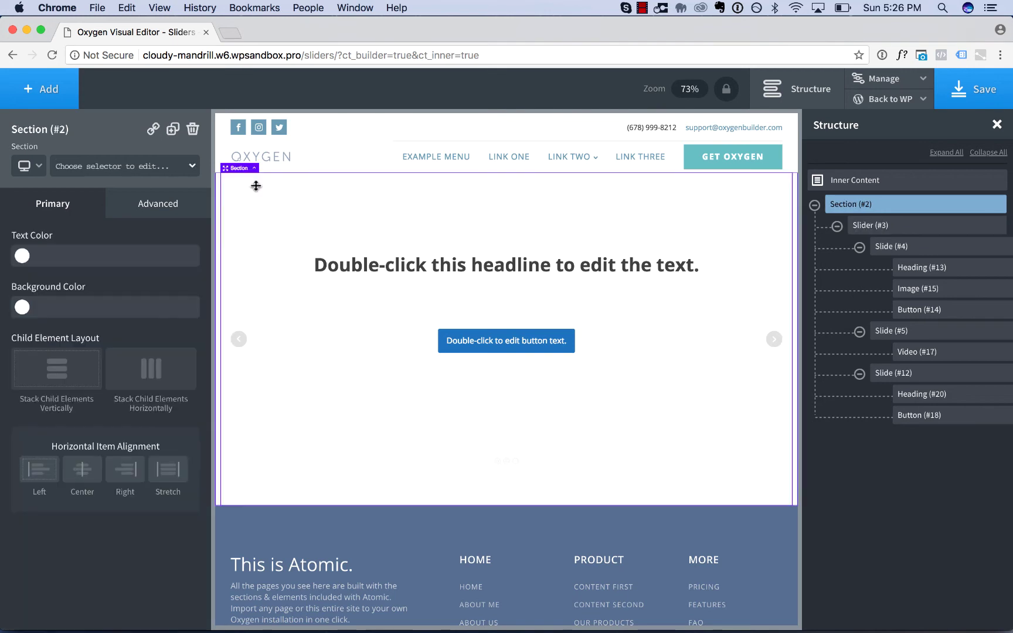
Step: Give the section a red #dd3333 background and keep the slider arrows set to darker
click(22, 308)
click(50, 435)
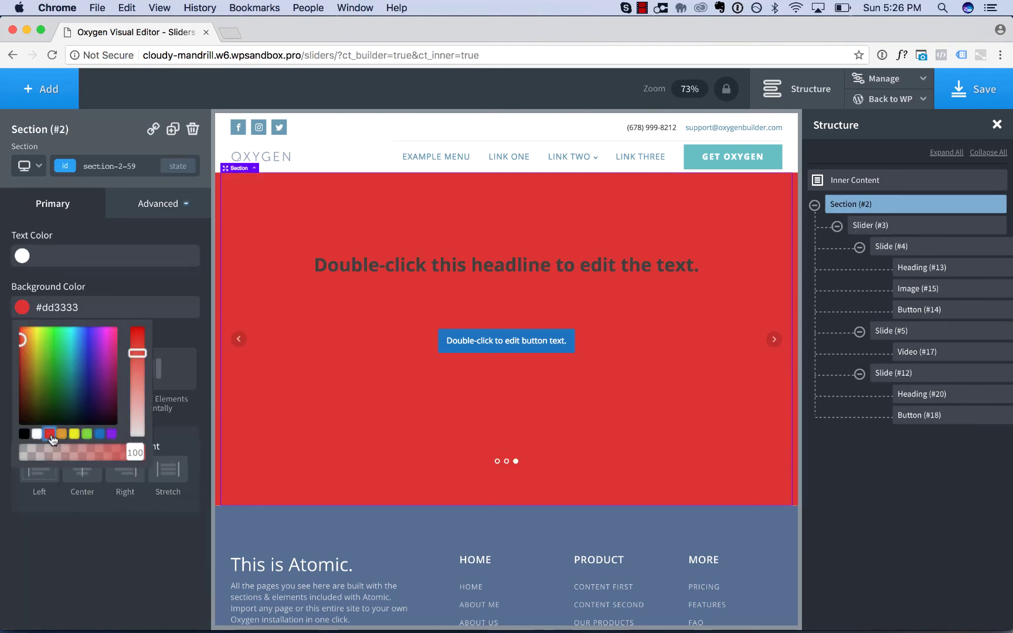
click(238, 369)
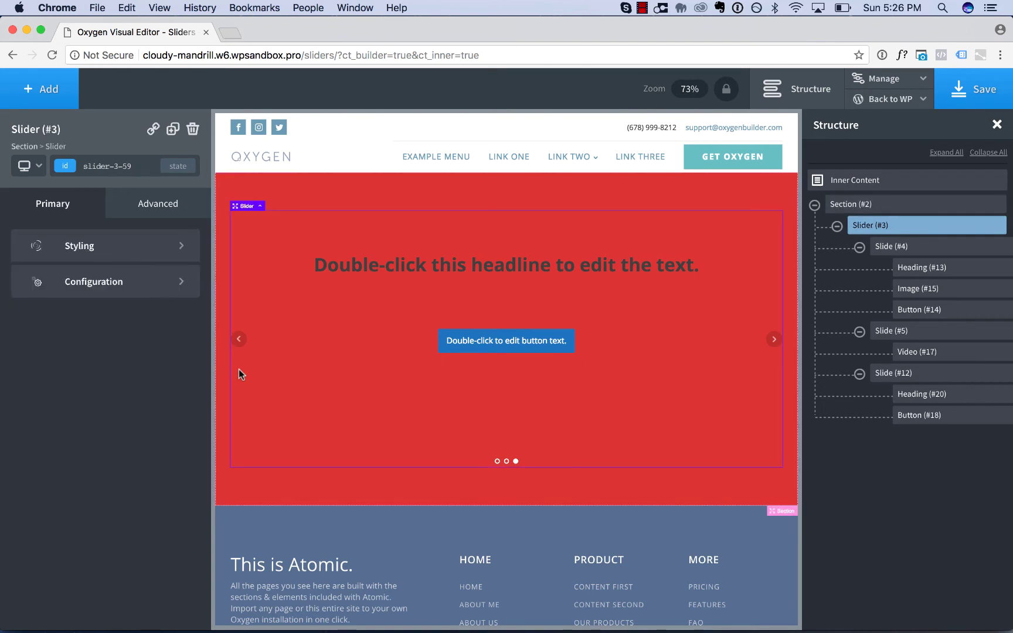
click(123, 256)
click(134, 293)
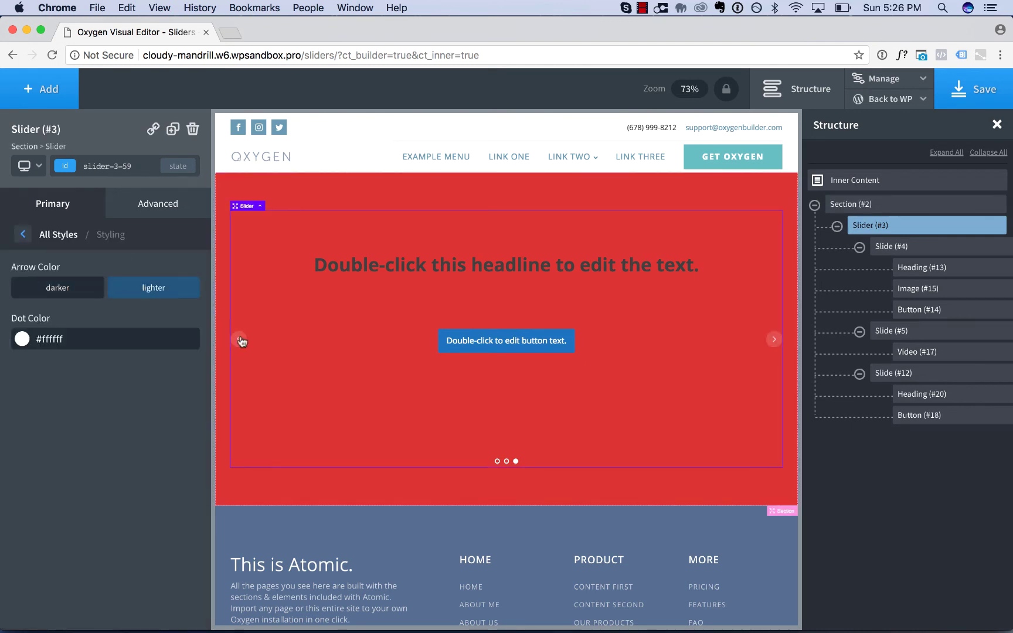
click(41, 290)
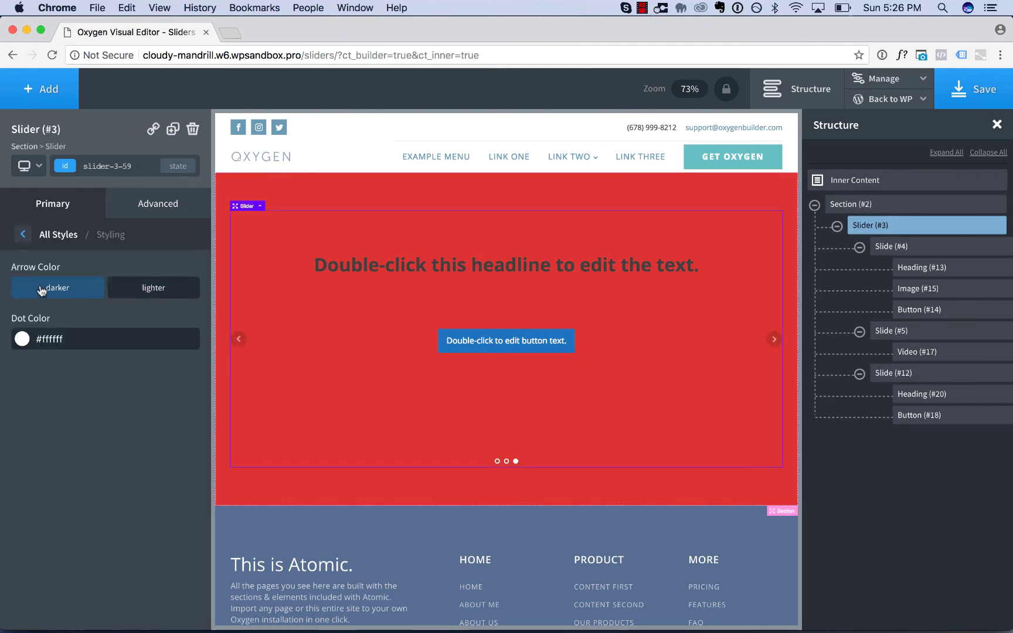
Step: Step through the slider's slides to preview them on the red background
click(507, 461)
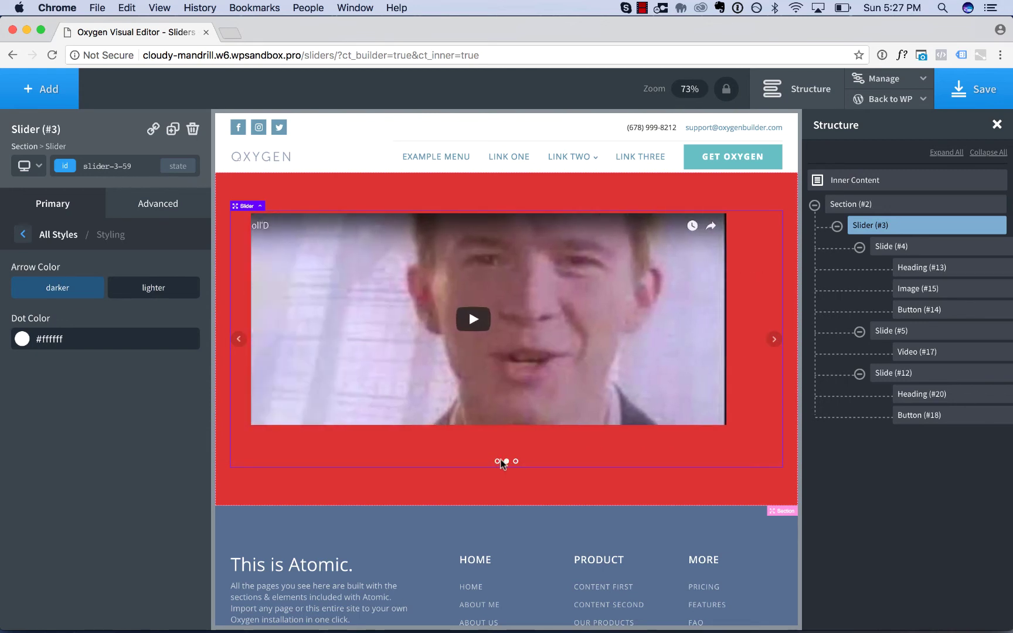
click(502, 462)
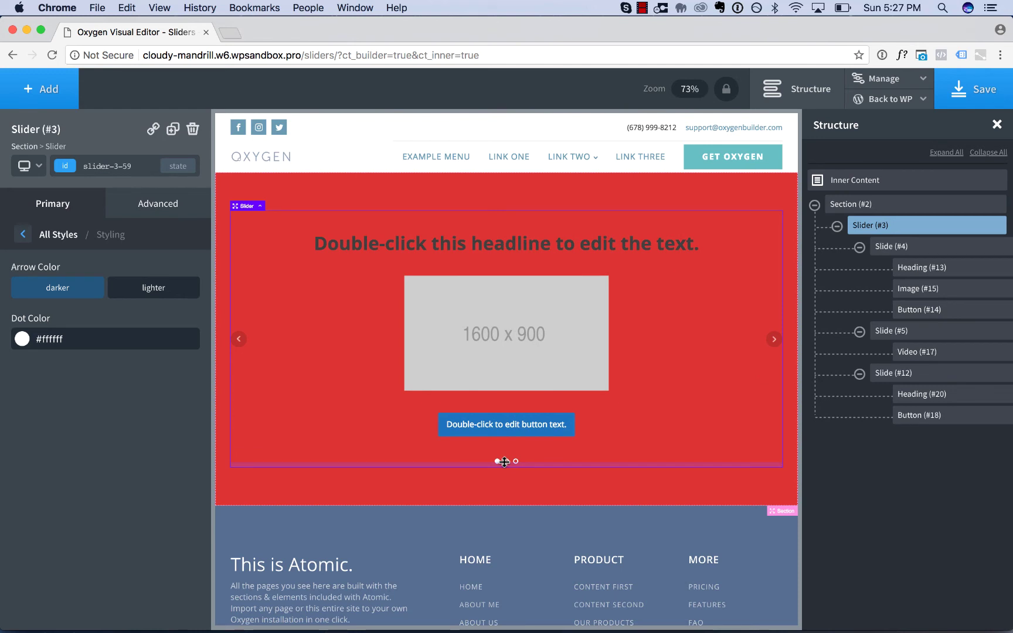
click(507, 461)
Step: Make the slider dots semi-transparent white, rgba(255,255,255,0.45), at 45% opacity
click(515, 462)
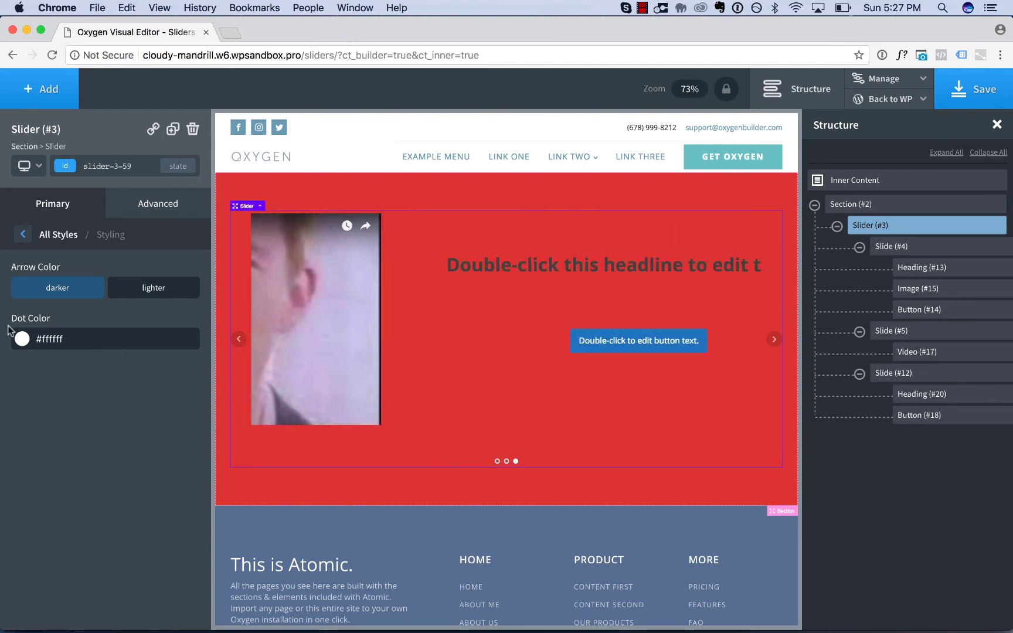
click(22, 340)
mouse_move(68, 484)
mouse_down()
mouse_move(29, 483)
mouse_move(76, 483)
mouse_up()
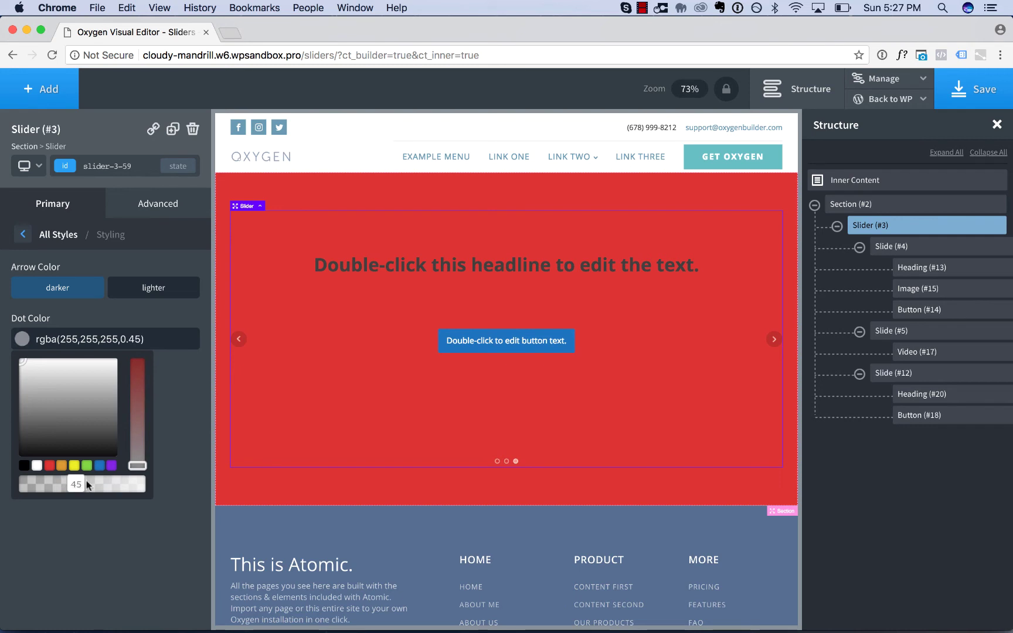
click(186, 460)
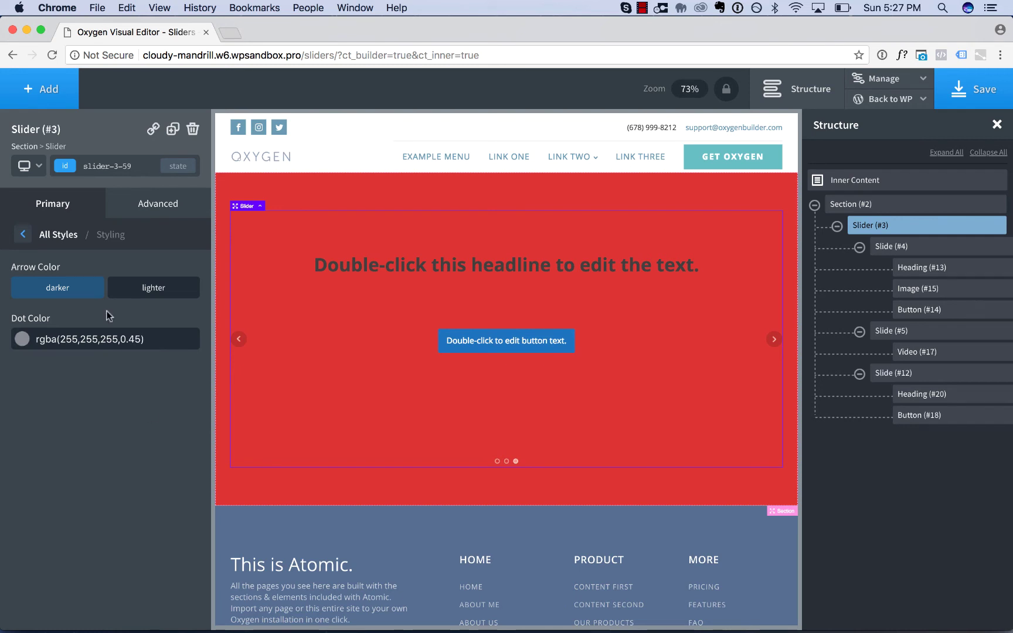
Step: Keep the darker arrow style and bring up the slider's Configuration settings
click(151, 288)
click(82, 293)
click(52, 237)
click(70, 280)
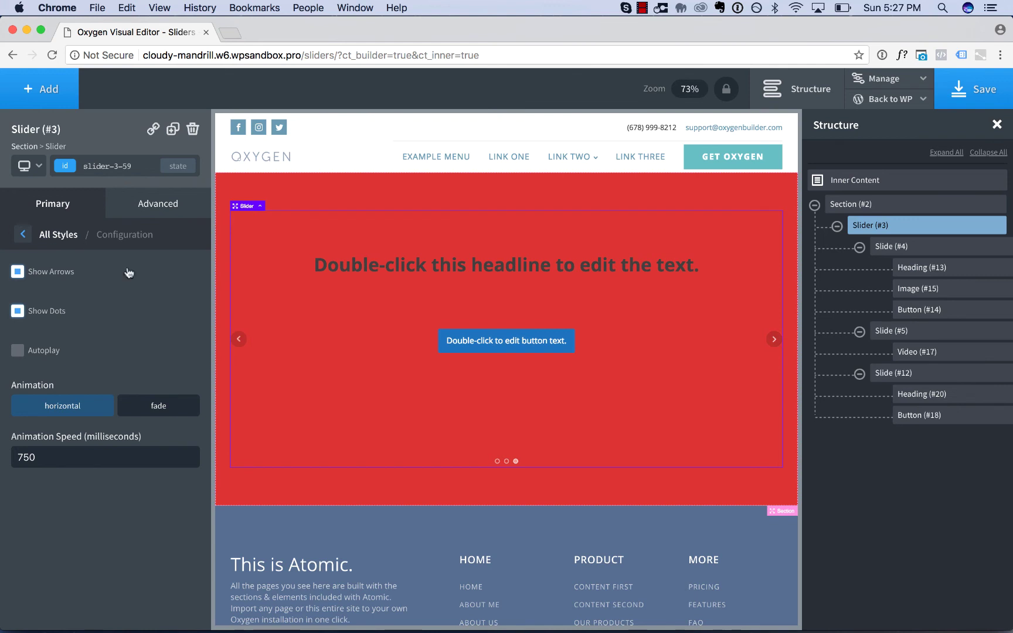
click(66, 275)
click(66, 275)
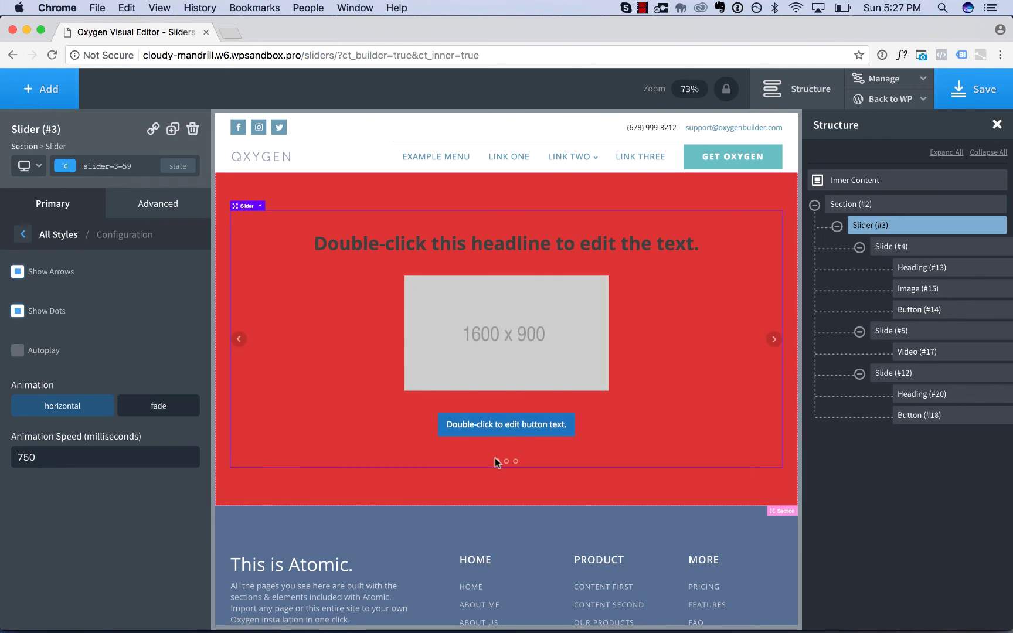
click(56, 311)
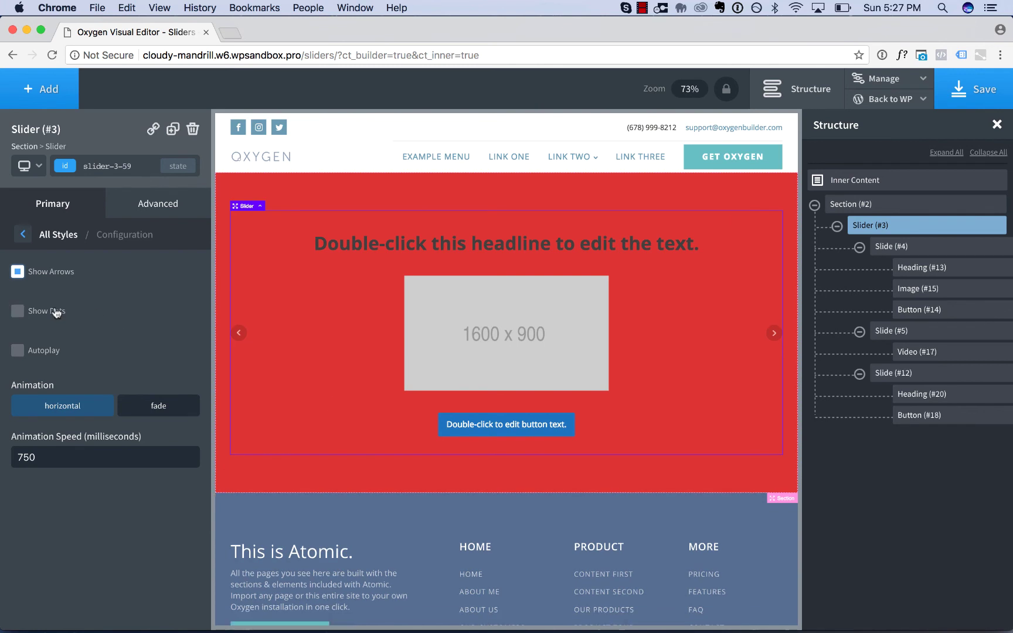
click(56, 312)
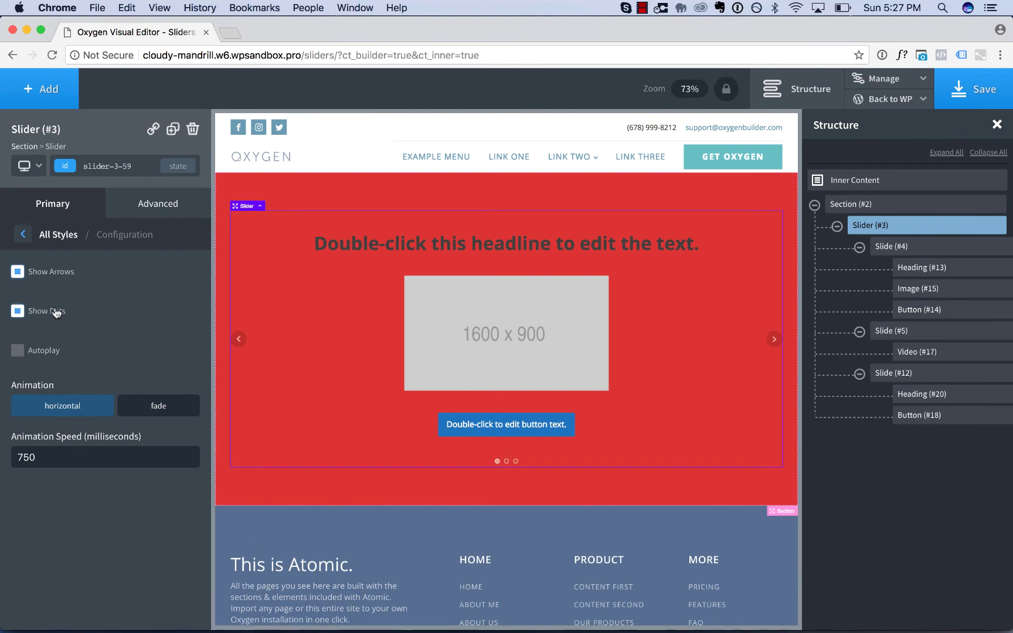
click(32, 351)
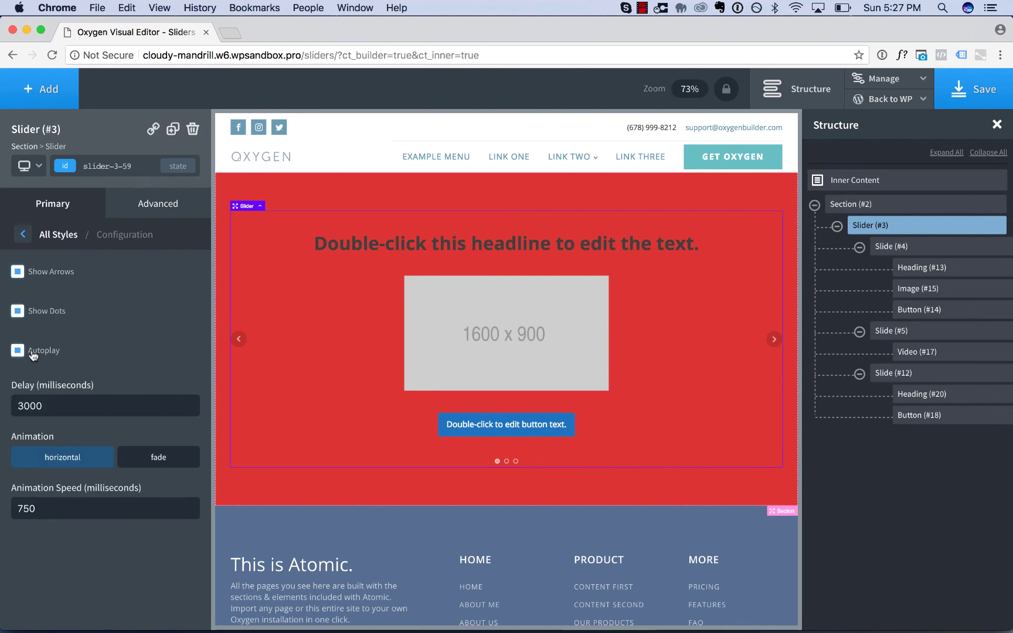
double_click(52, 405)
click(88, 410)
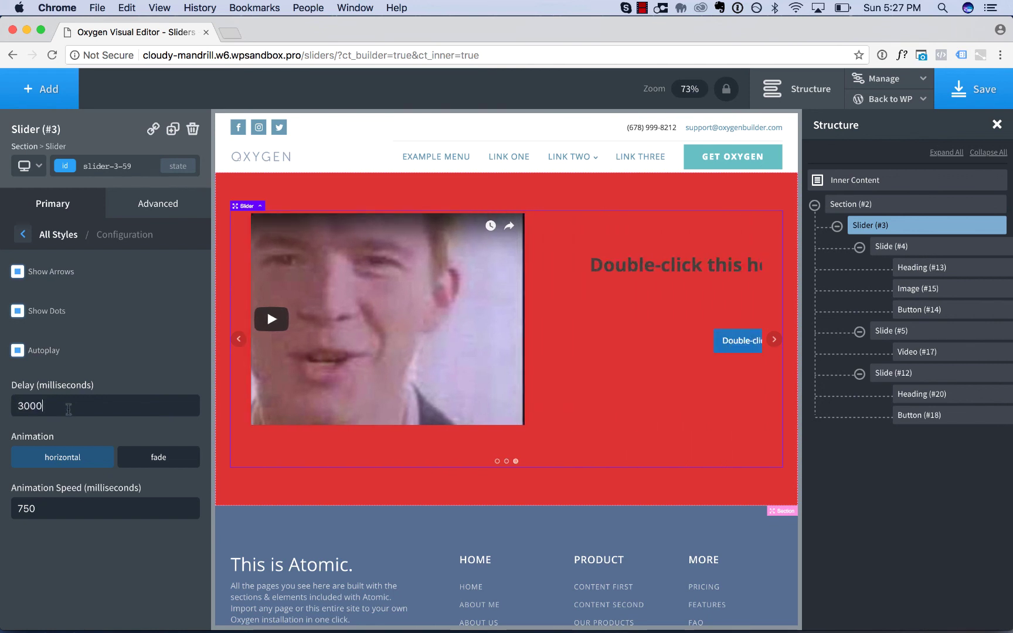
click(48, 352)
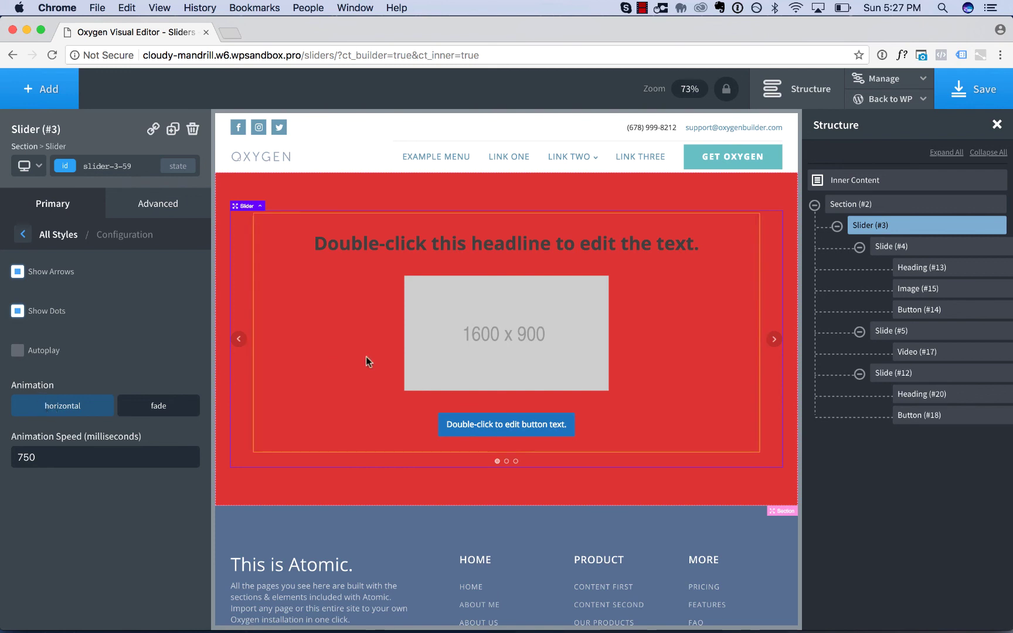
Step: Set the slider animation to fade, preview it with autoplay across the slides, then disable autoplay
click(60, 352)
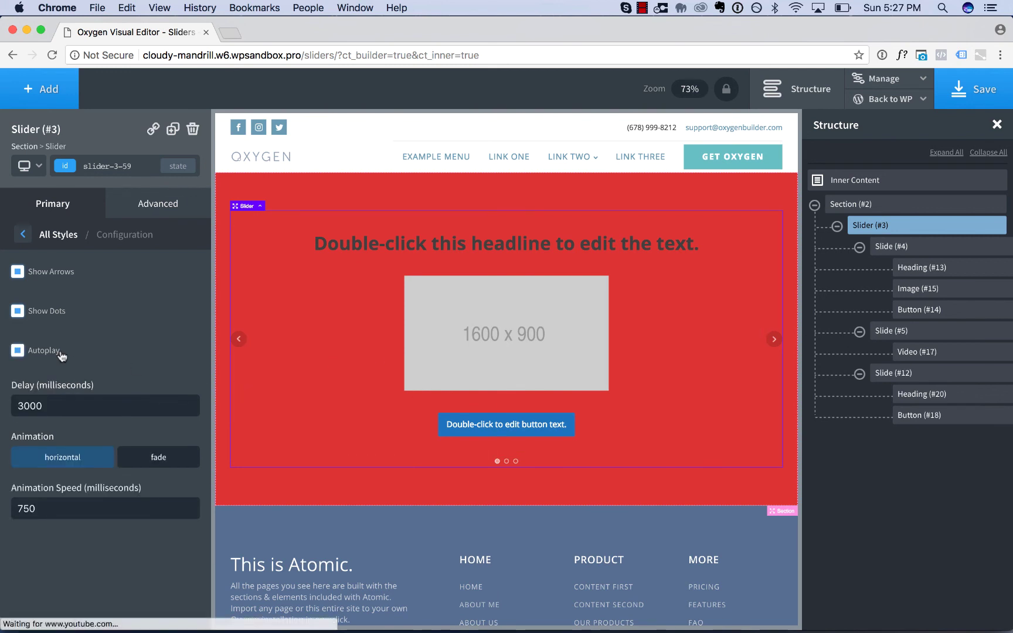
click(146, 459)
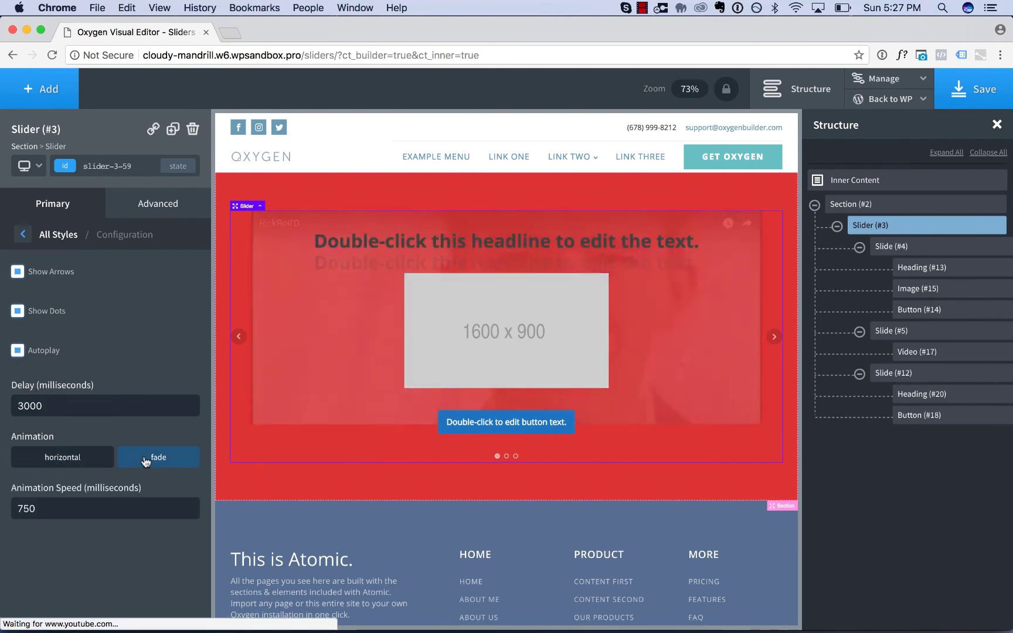
click(774, 337)
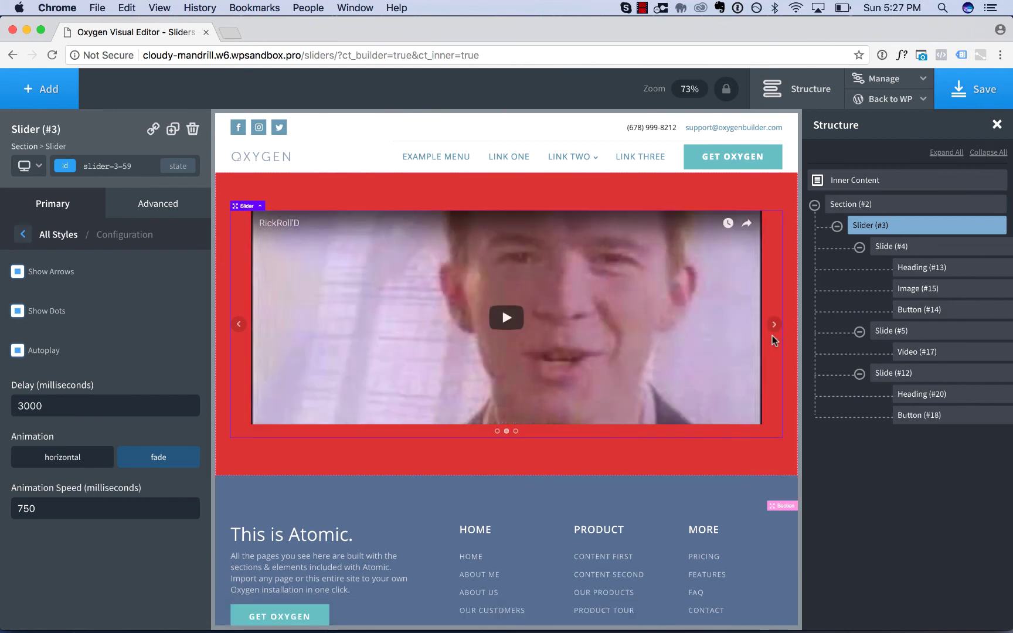
click(774, 327)
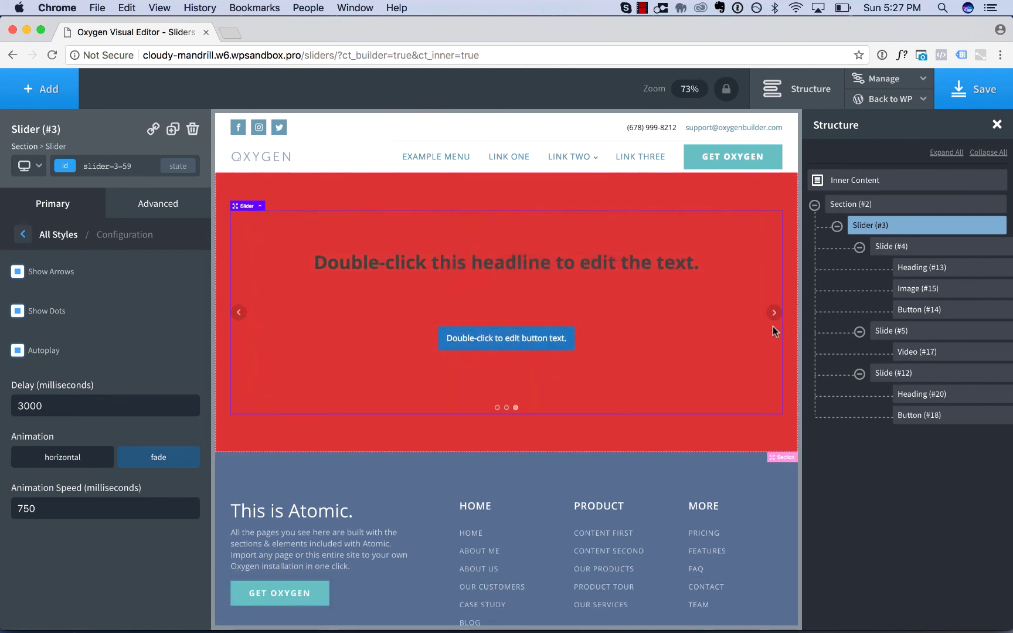
click(44, 509)
click(47, 351)
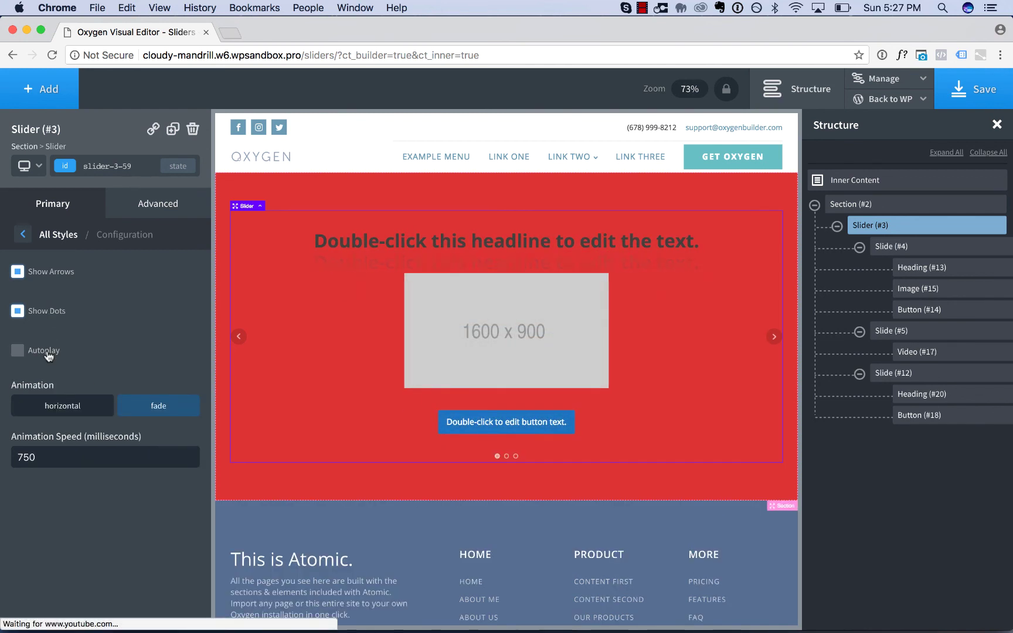